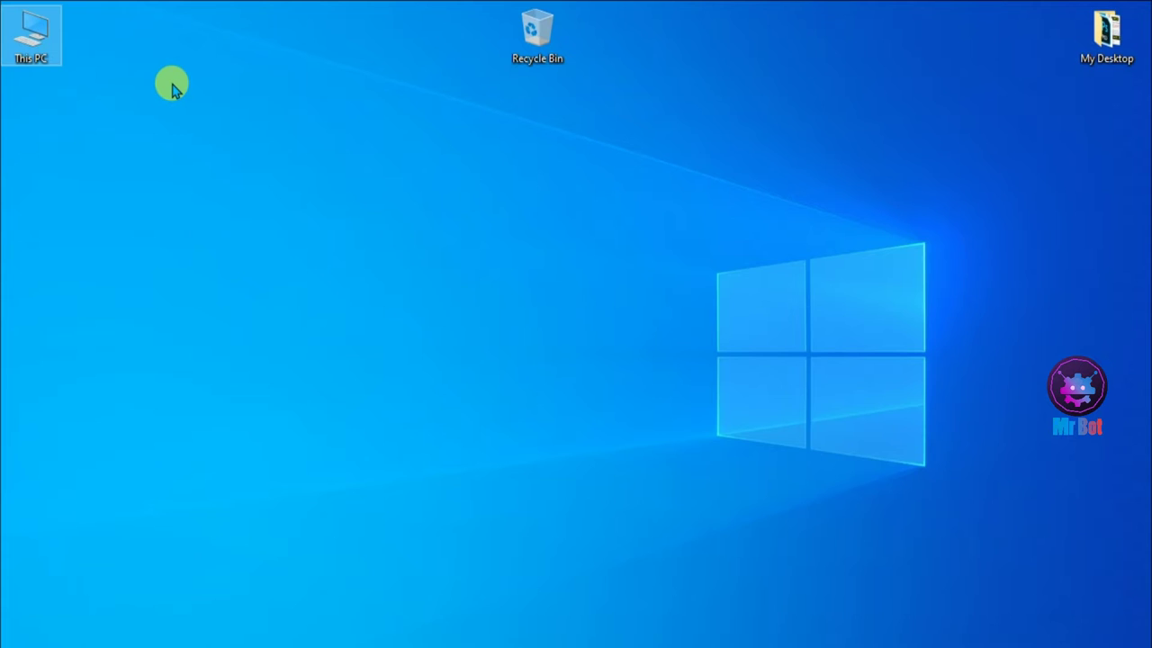
Step: Open This PC to view its drives and search field, and close the window
{"action": "double_click", "coordinate": [38, 32]}
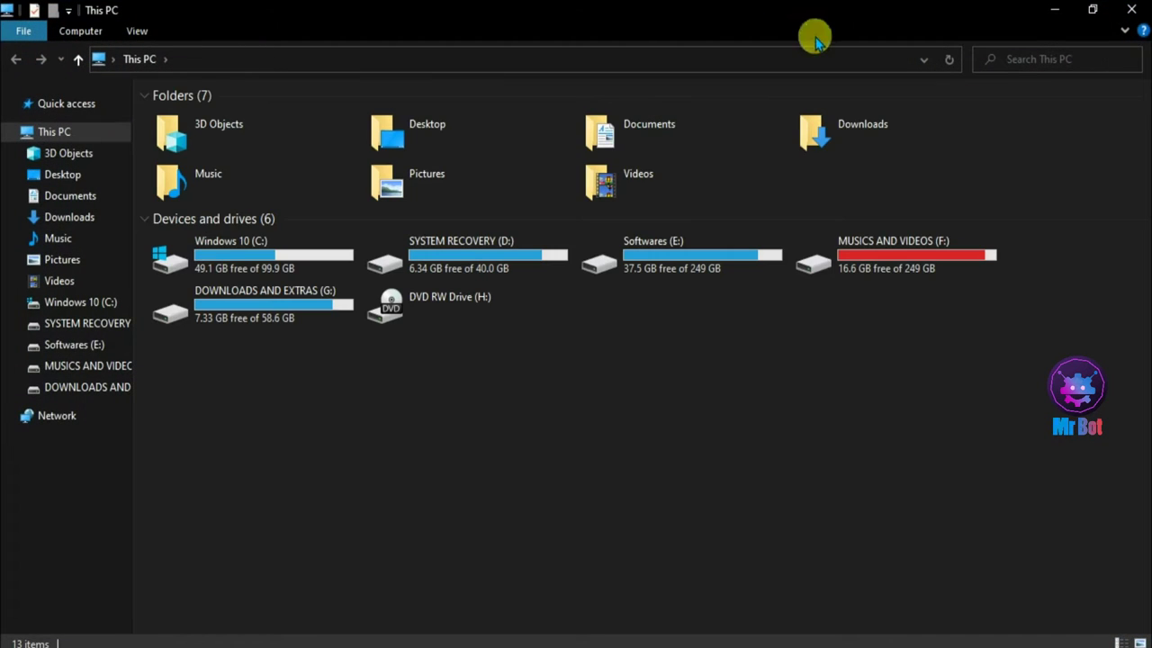
{"action": "left_click", "coordinate": [924, 272]}
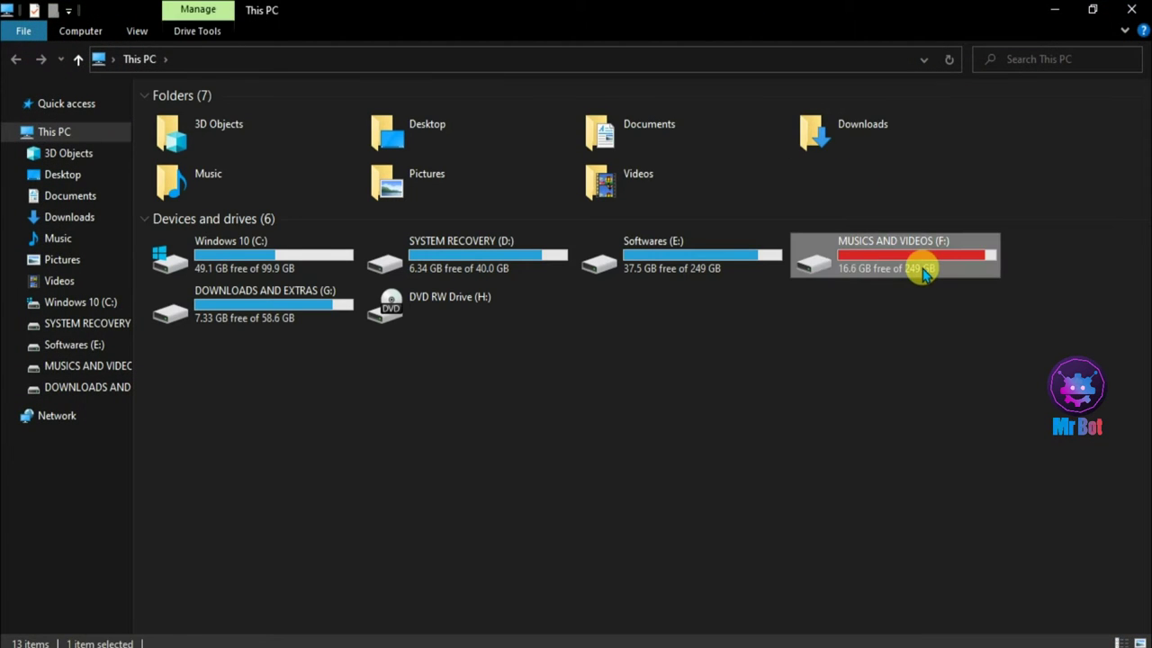
{"action": "left_click", "coordinate": [764, 384]}
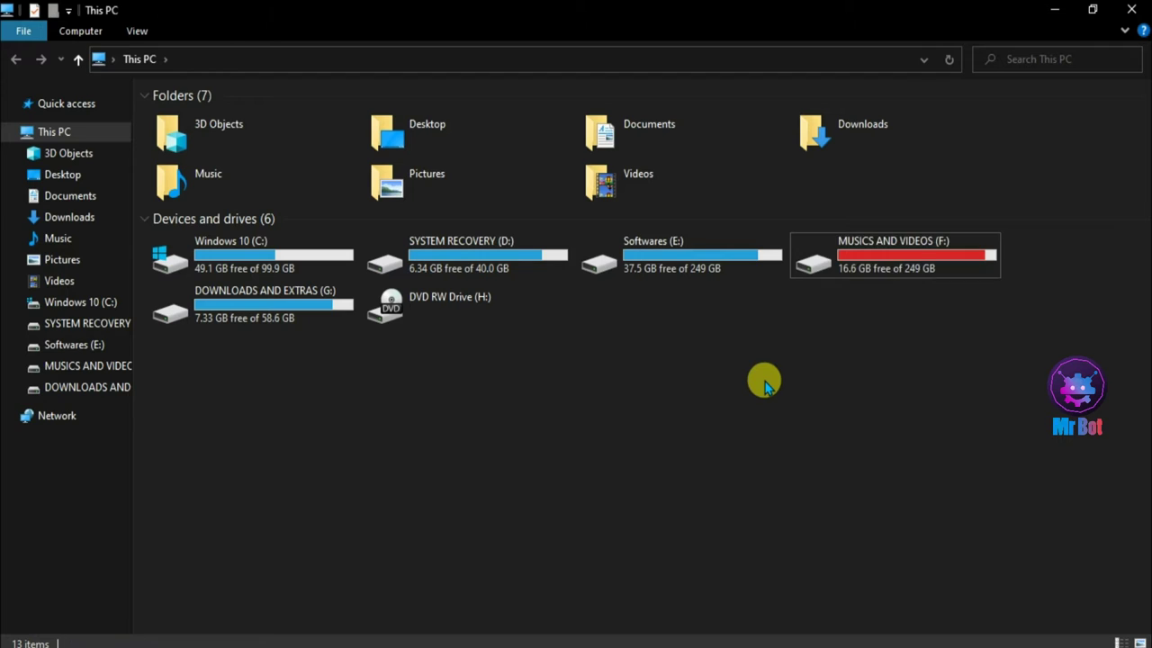
{"action": "left_click", "coordinate": [1055, 59]}
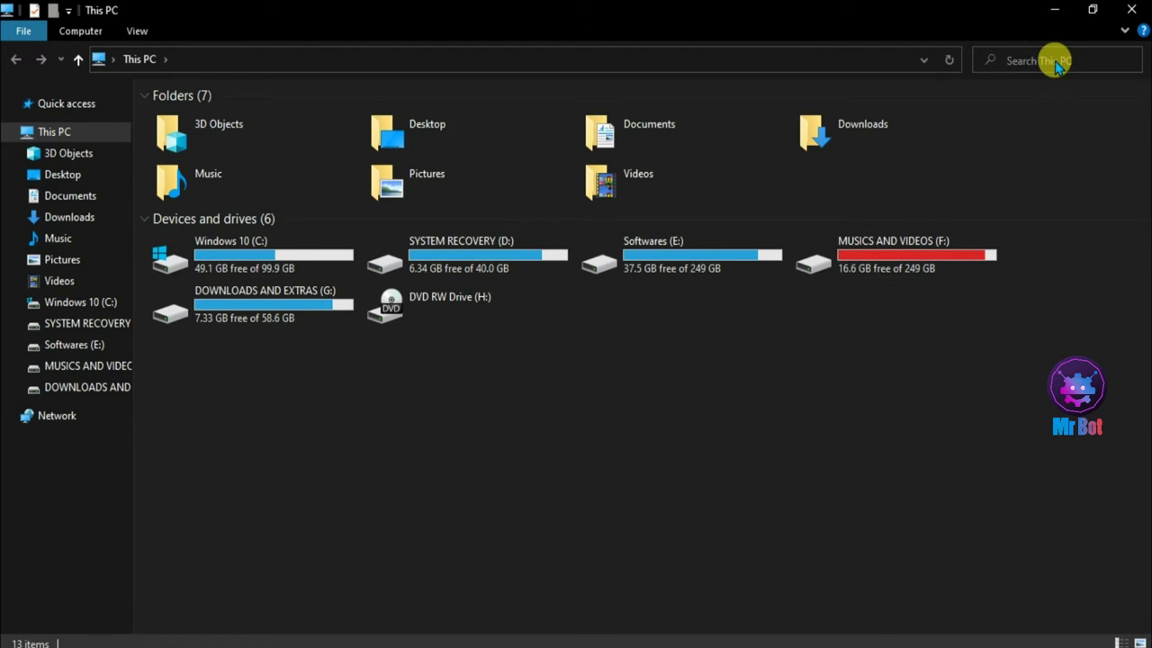
{"action": "left_click", "coordinate": [1133, 9]}
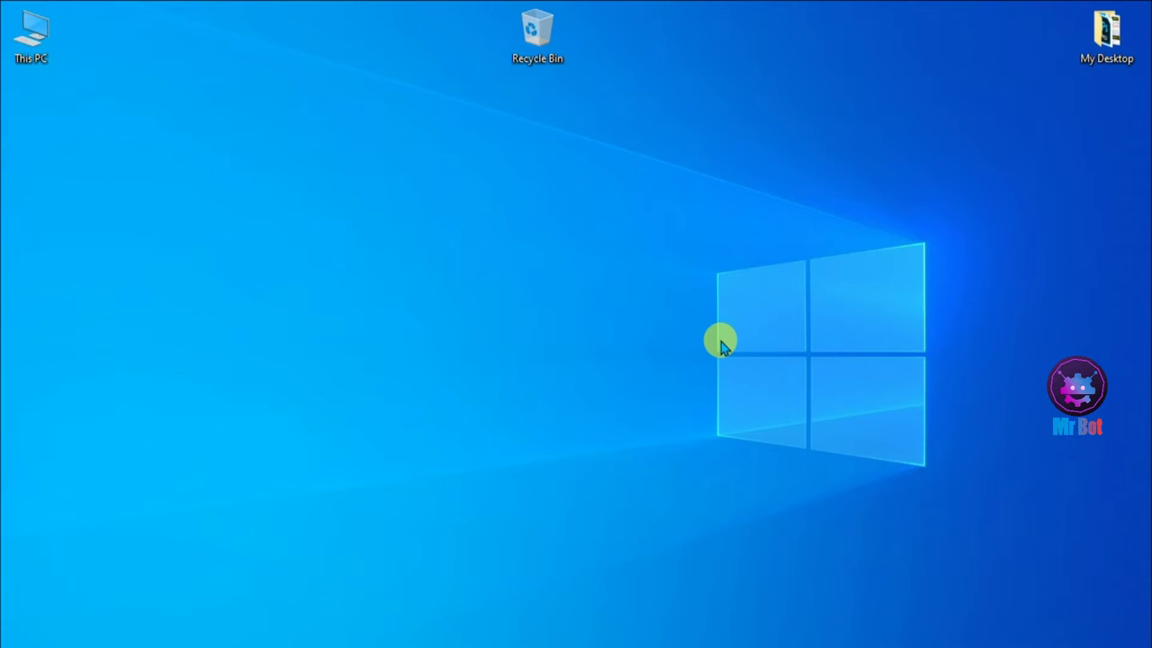
Step: Search Windows for "powerpoint" without any category filter
{"action": "key", "text": "super"}
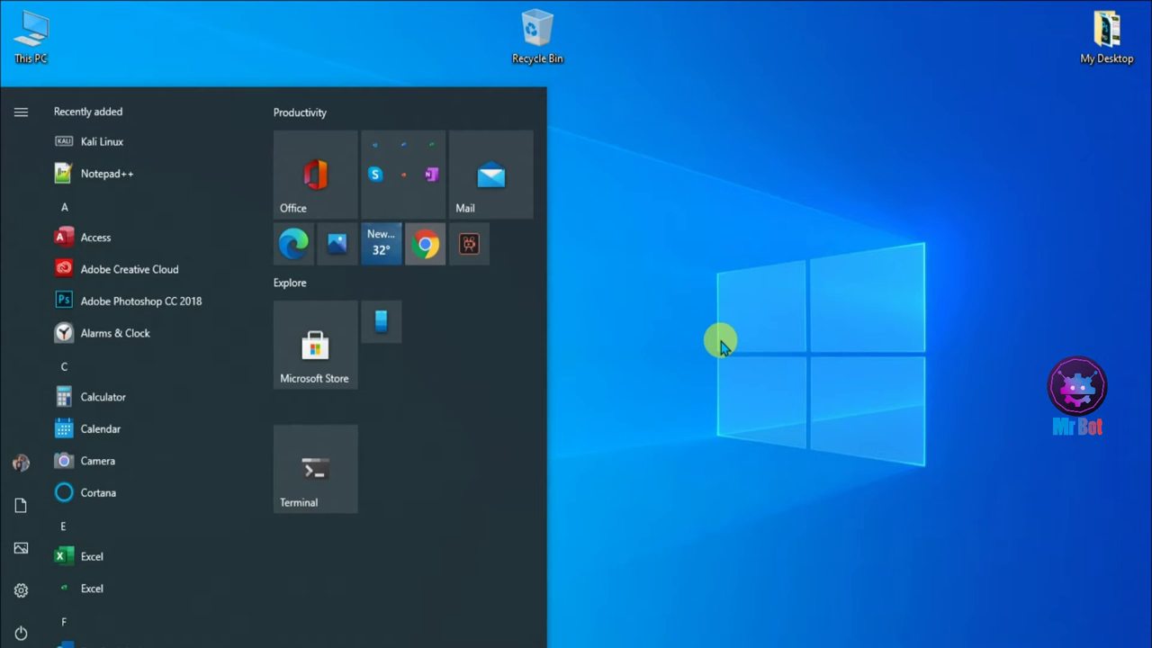
{"action": "type", "text": "poww"}
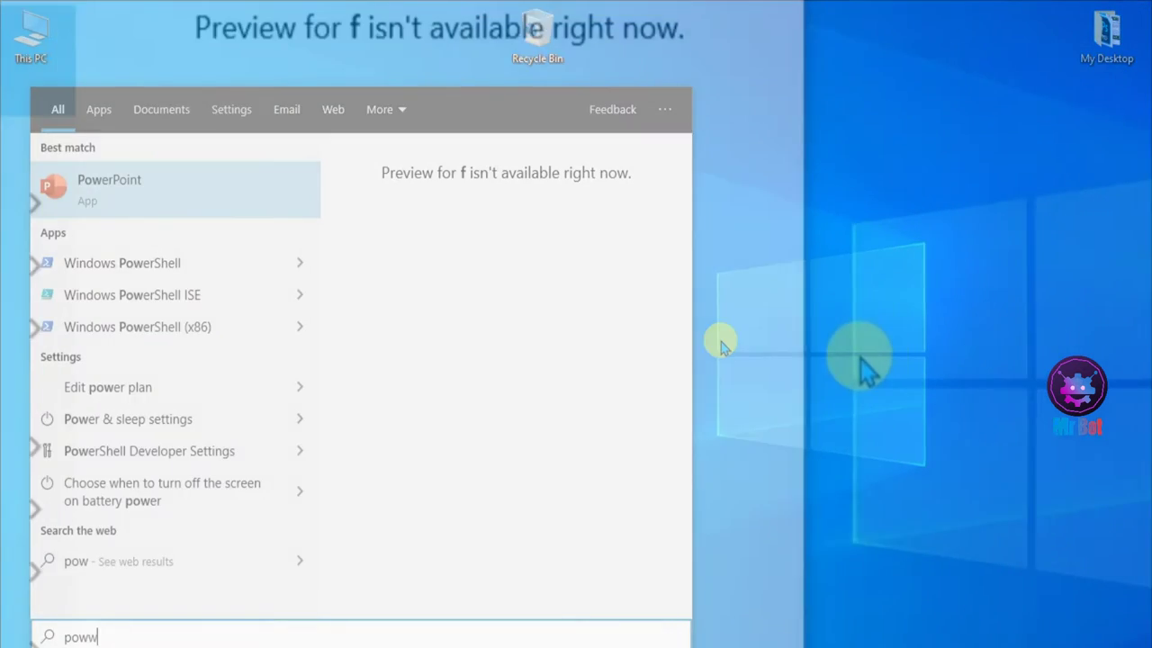
{"action": "key", "text": "BackSpace"}
{"action": "type", "text": "erpoi"}
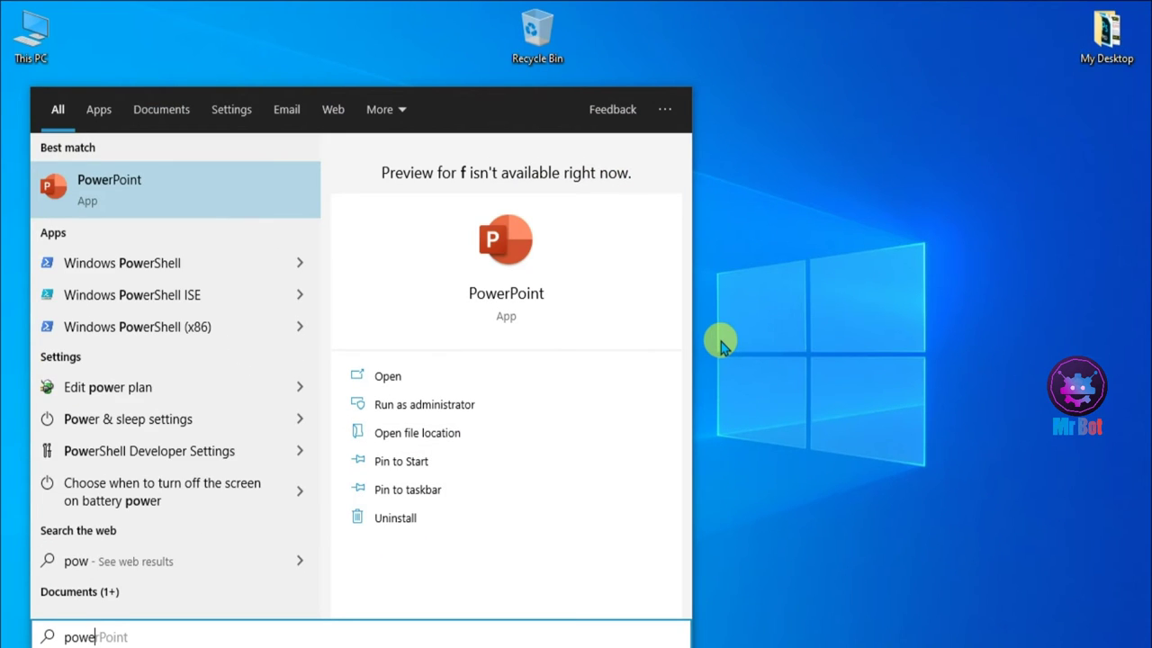
{"action": "type", "text": "nt"}
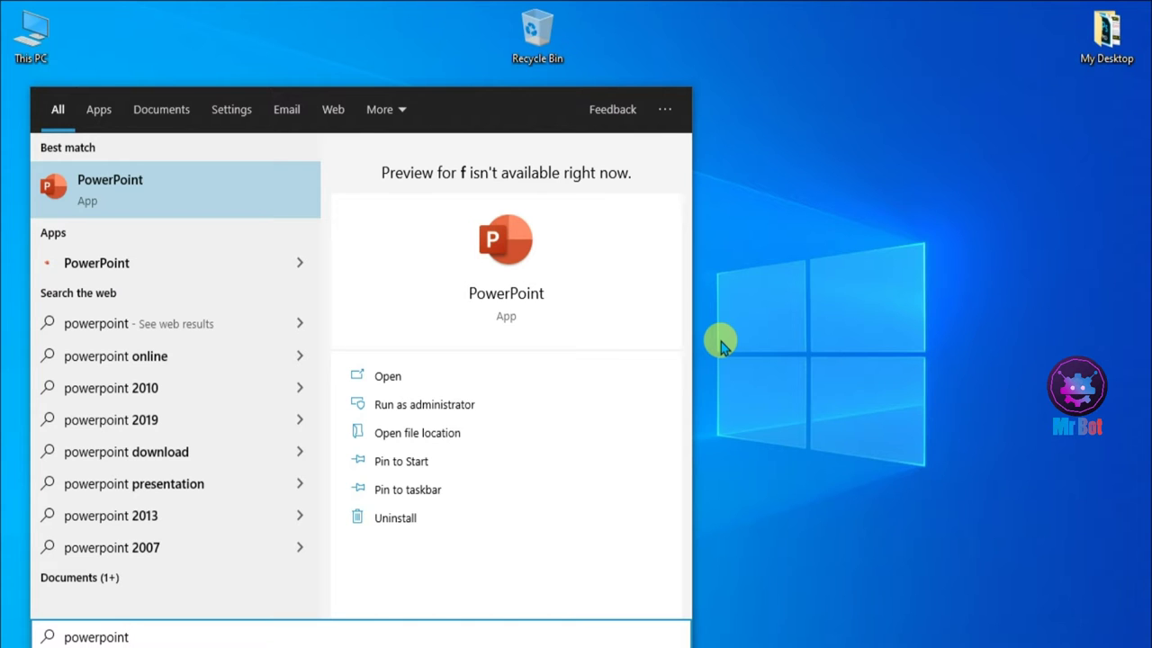
Step: Clear the "powerpoint" query and close Windows Search
{"action": "key", "text": "BackSpace"}
{"action": "key", "text": "BackSpace"}
{"action": "key", "text": "BackSpace"}
{"action": "key", "text": "BackSpace"}
{"action": "key", "text": "BackSpace"}
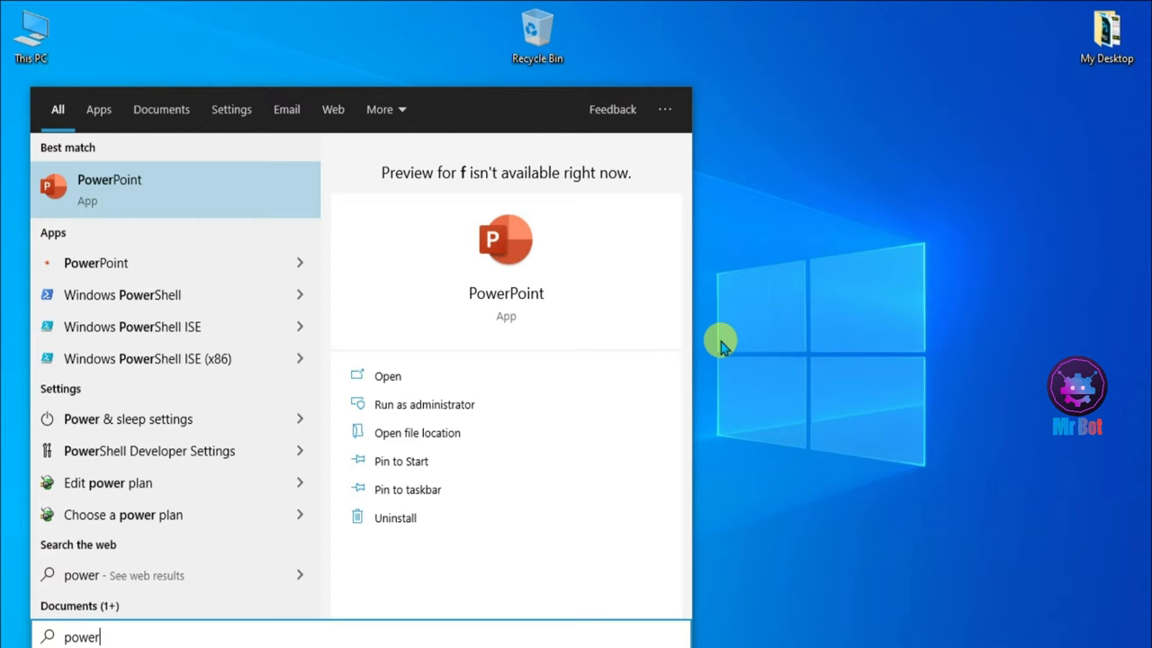
{"action": "key", "text": "BackSpace"}
{"action": "key", "text": "BackSpace"}
{"action": "key", "text": "BackSpace"}
{"action": "key", "text": "BackSpace"}
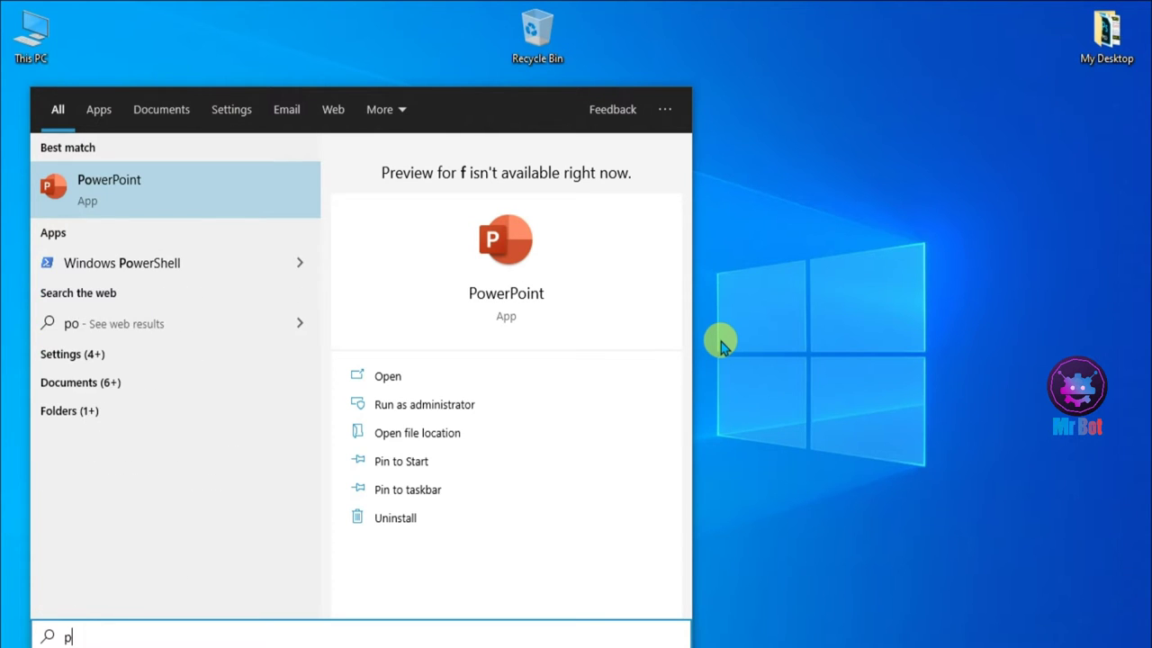
{"action": "key", "text": "BackSpace"}
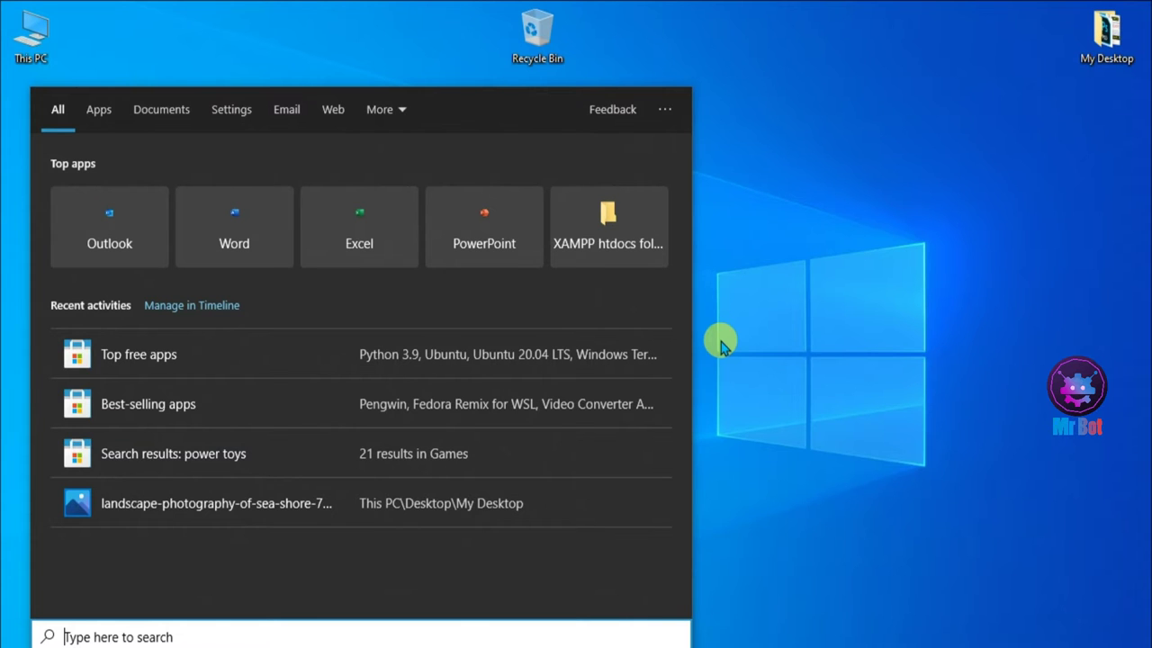
{"action": "key", "text": "Escape"}
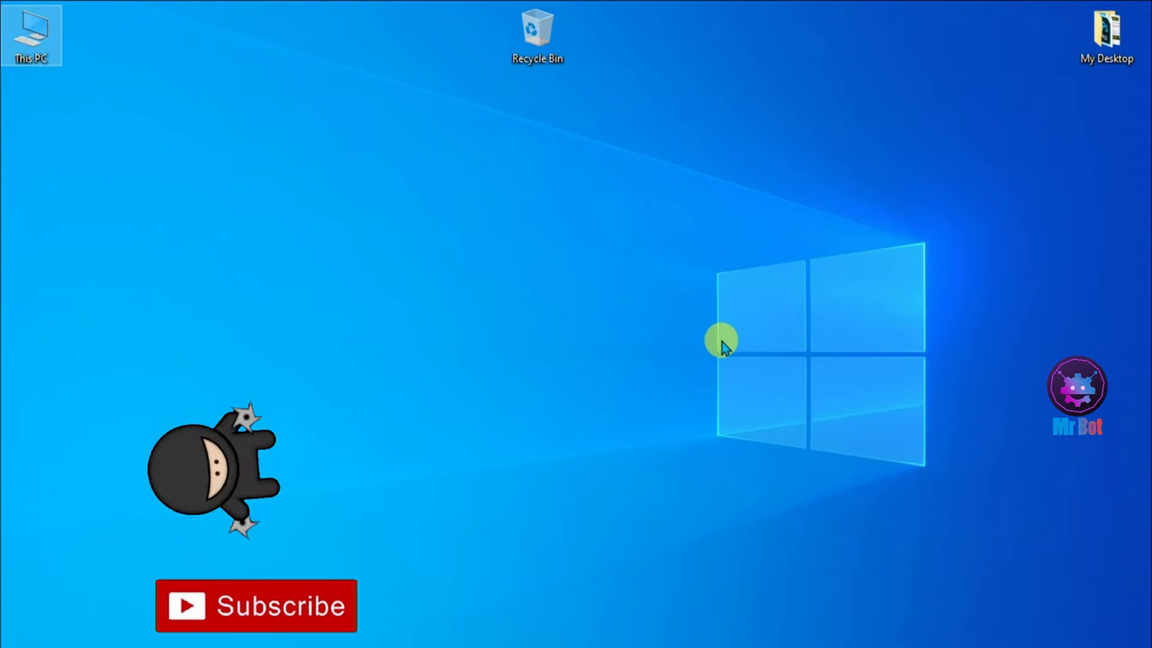
Step: Search Windows for apps only, using the queries "apps: word" and "apps: photoshop"
{"action": "key", "text": "super"}
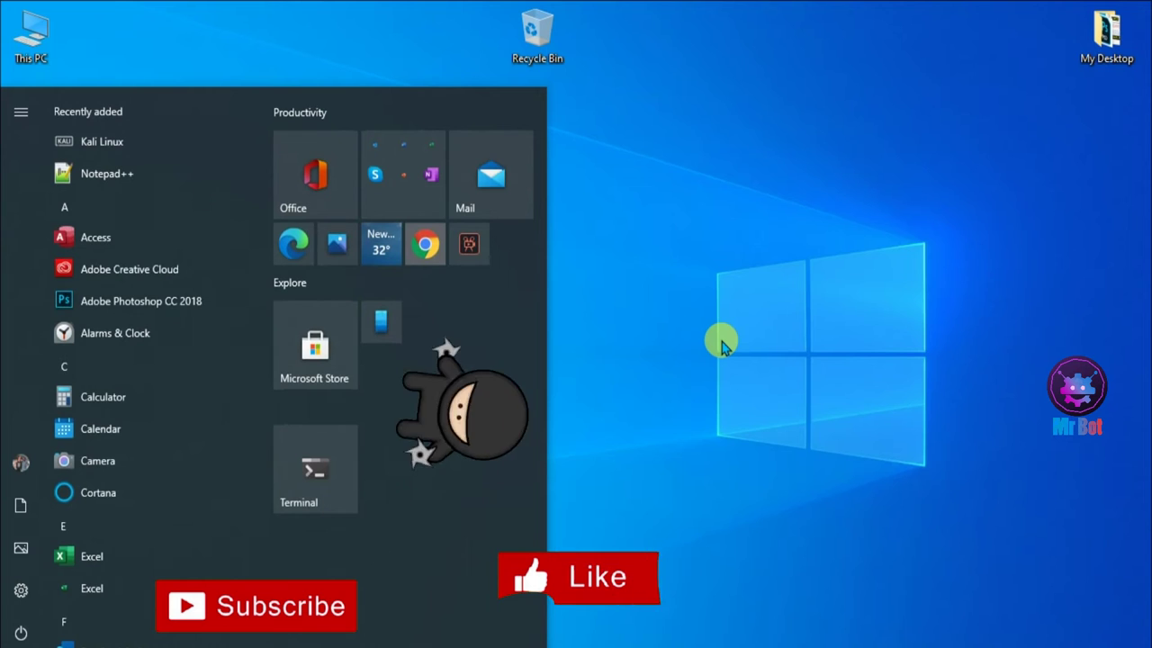
{"action": "type", "text": "a"}
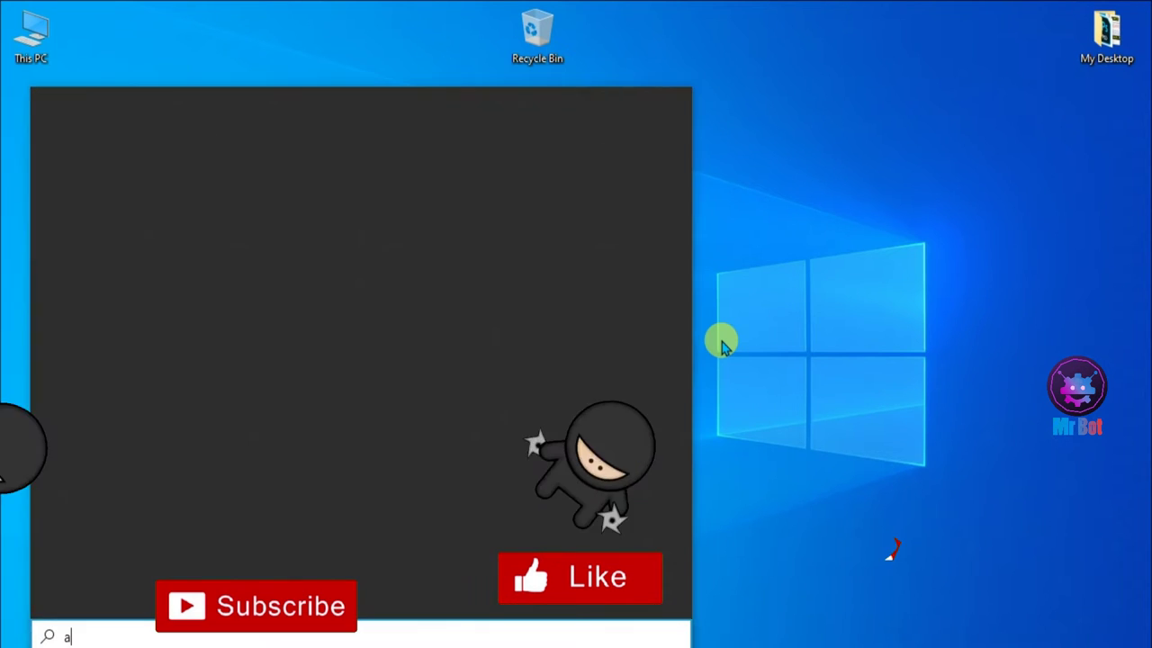
{"action": "type", "text": "pp"}
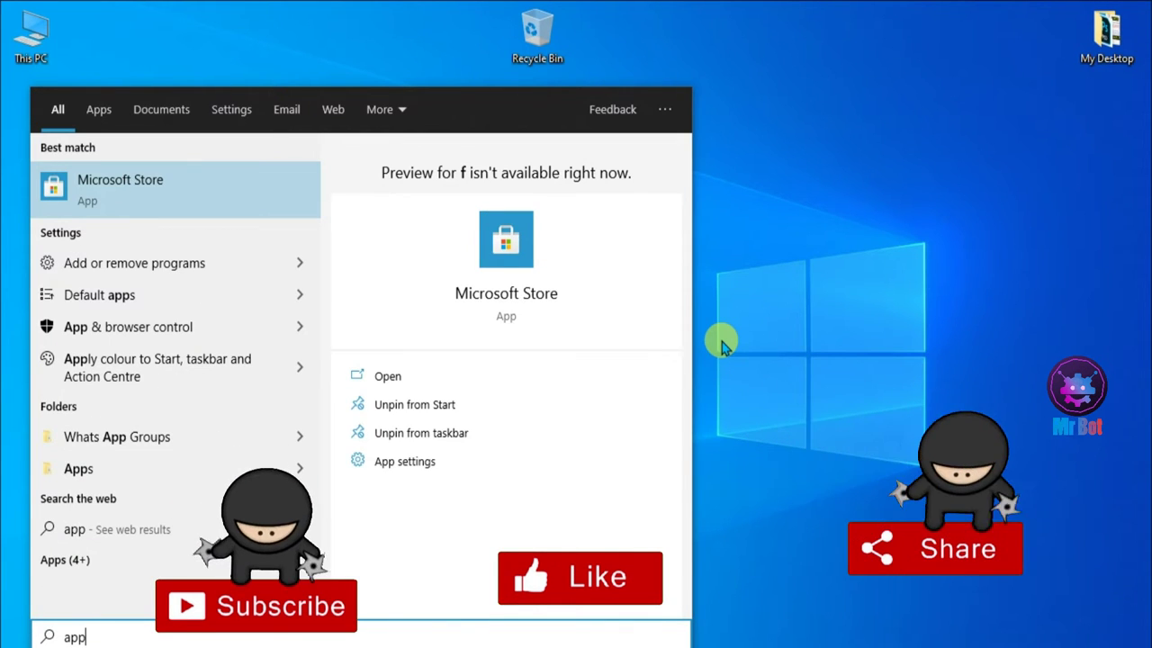
{"action": "type", "text": "s"}
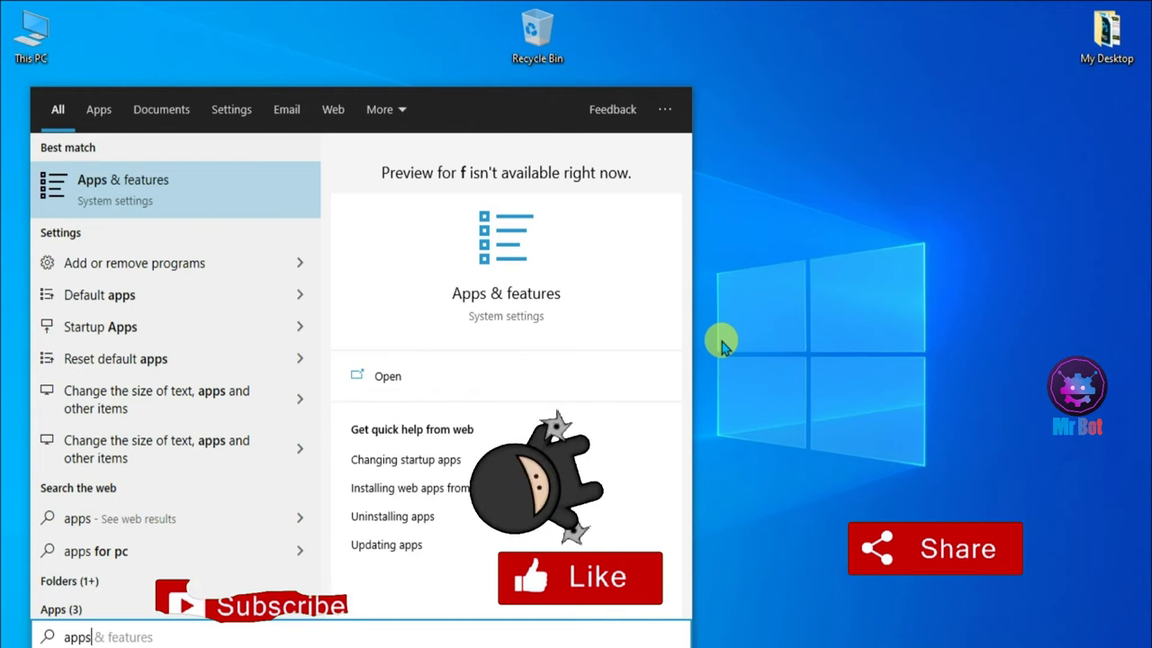
{"action": "type", "text": ": "}
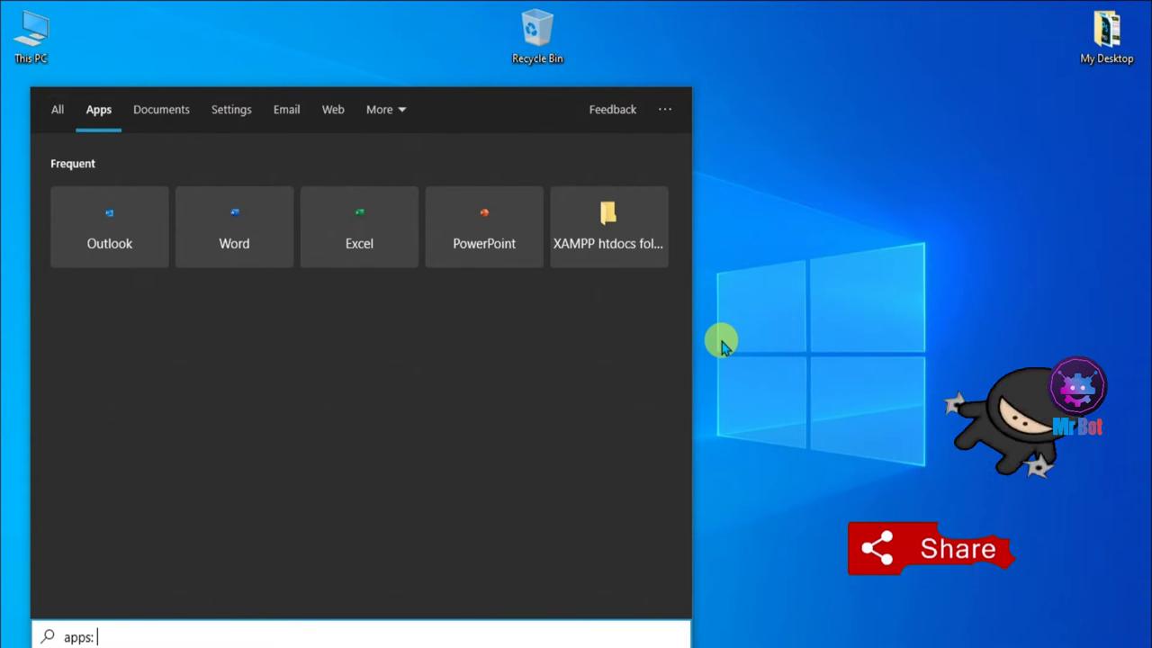
{"action": "type", "text": "word"}
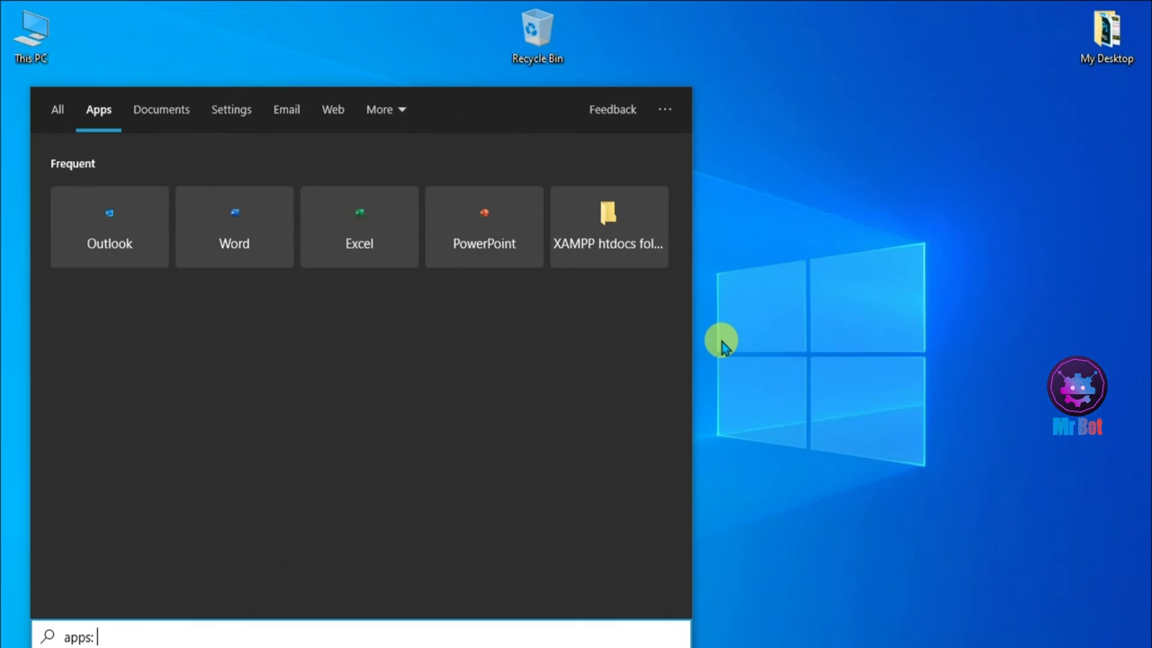
{"action": "type", "text": "photo"}
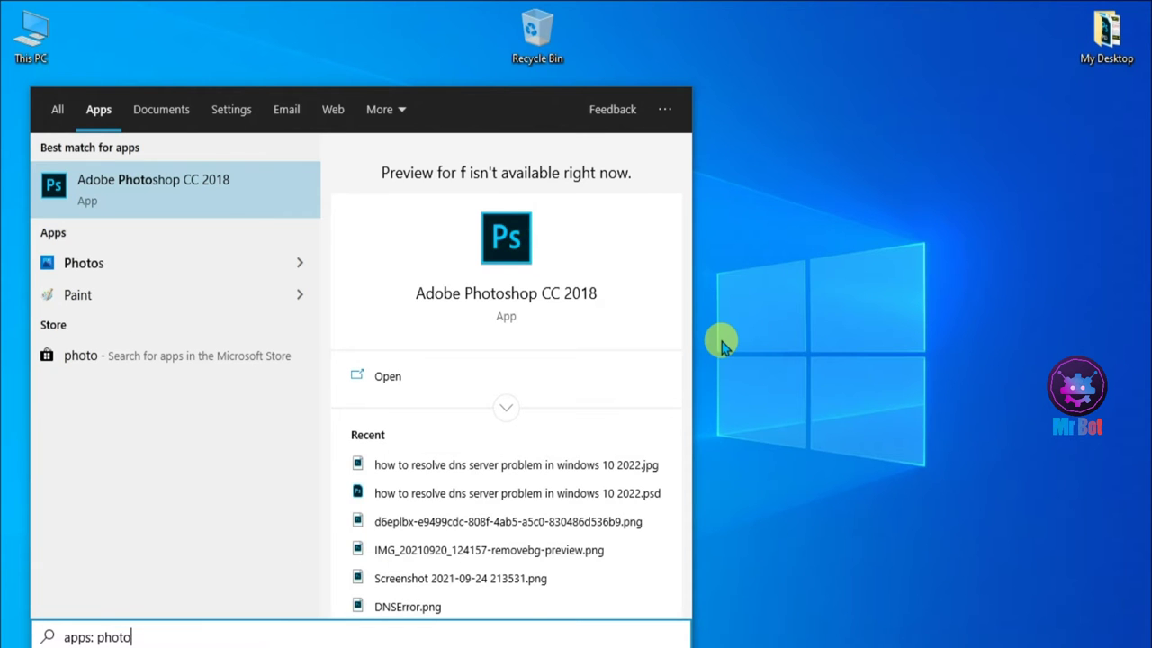
{"action": "type", "text": "shop"}
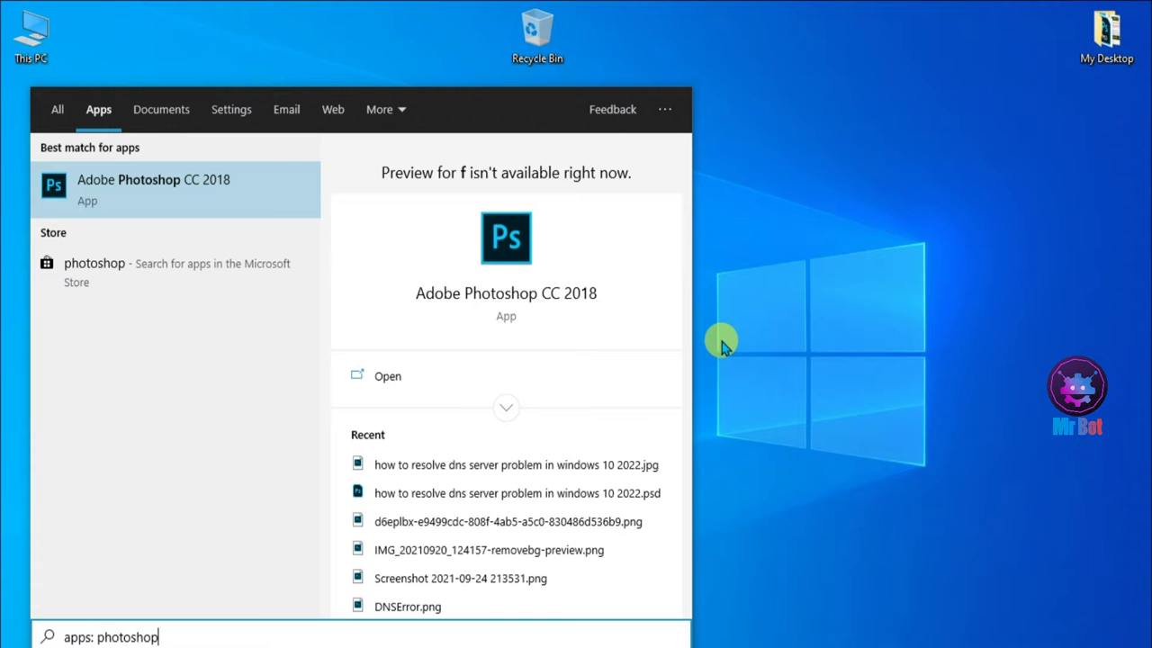
Step: Clear the whole "apps: photoshop" query and close Windows Search
{"action": "key", "text": "BackSpace"}
{"action": "key", "text": "BackSpace"}
{"action": "key", "text": "BackSpace"}
{"action": "key", "text": "BackSpace"}
{"action": "key", "text": "BackSpace"}
{"action": "key", "text": "BackSpace"}
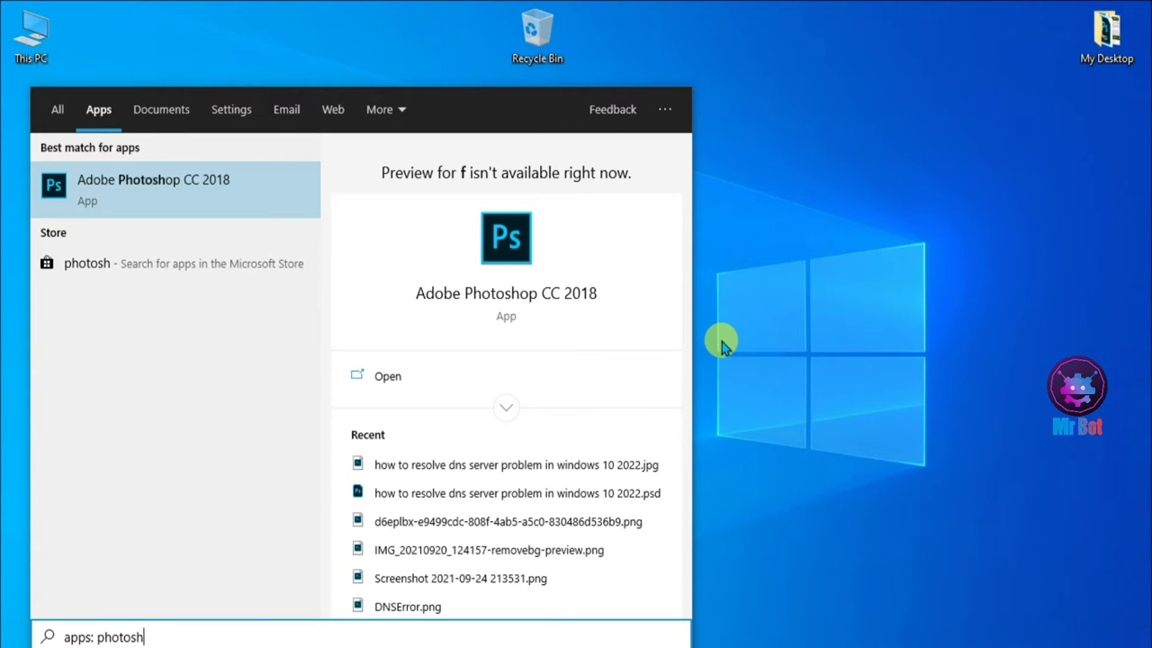
{"action": "key", "text": "BackSpace"}
{"action": "key", "text": "BackSpace"}
{"action": "key", "text": "BackSpace"}
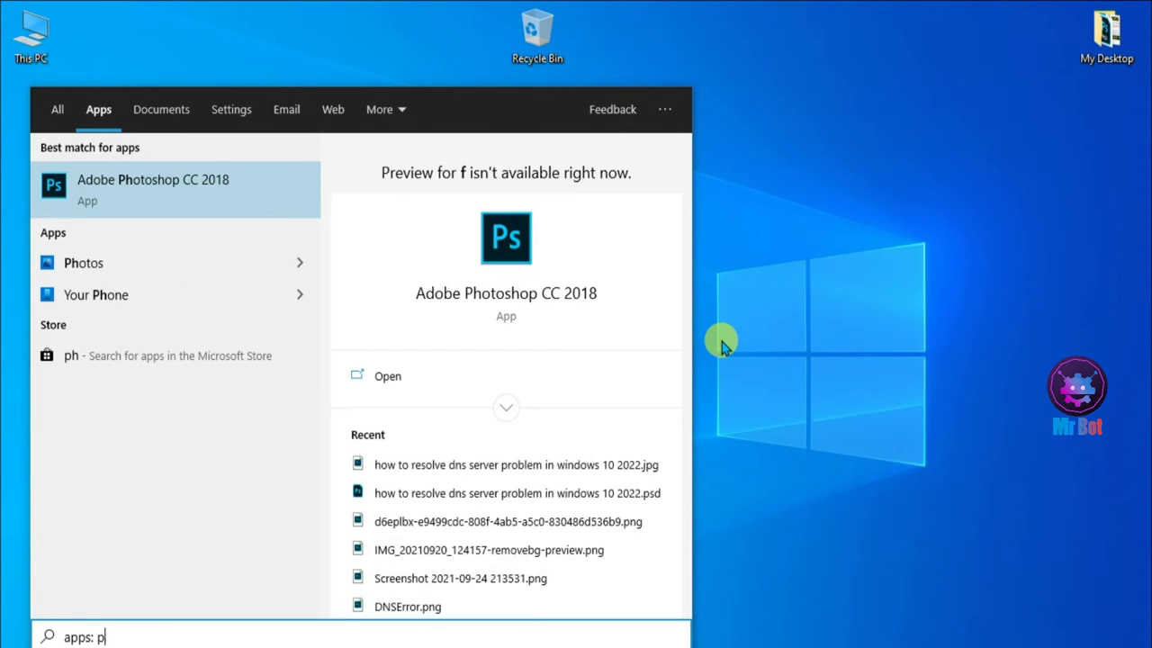
{"action": "key", "text": "BackSpace"}
{"action": "key", "text": "BackSpace"}
{"action": "key", "text": "BackSpace"}
{"action": "key", "text": "BackSpace"}
{"action": "key", "text": "BackSpace"}
{"action": "key", "text": "BackSpace"}
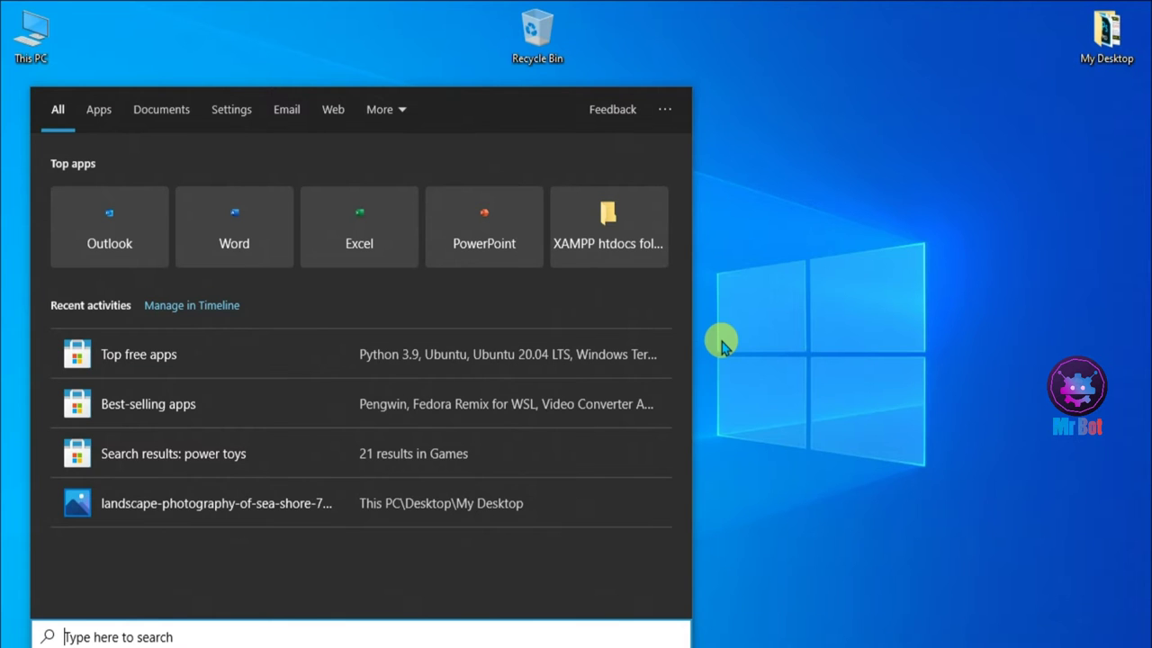
{"action": "key", "text": "Escape"}
Step: Open Windows Settings to view its categories, and close the window
{"action": "right_click", "coordinate": [4, 623]}
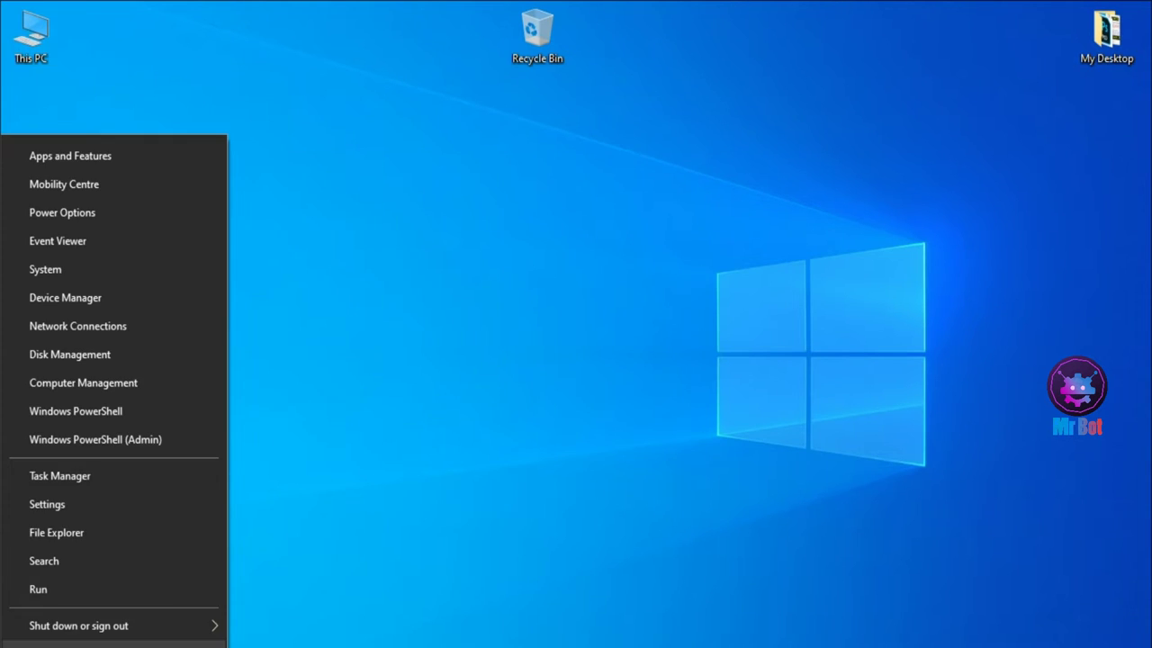
{"action": "left_click", "coordinate": [82, 506]}
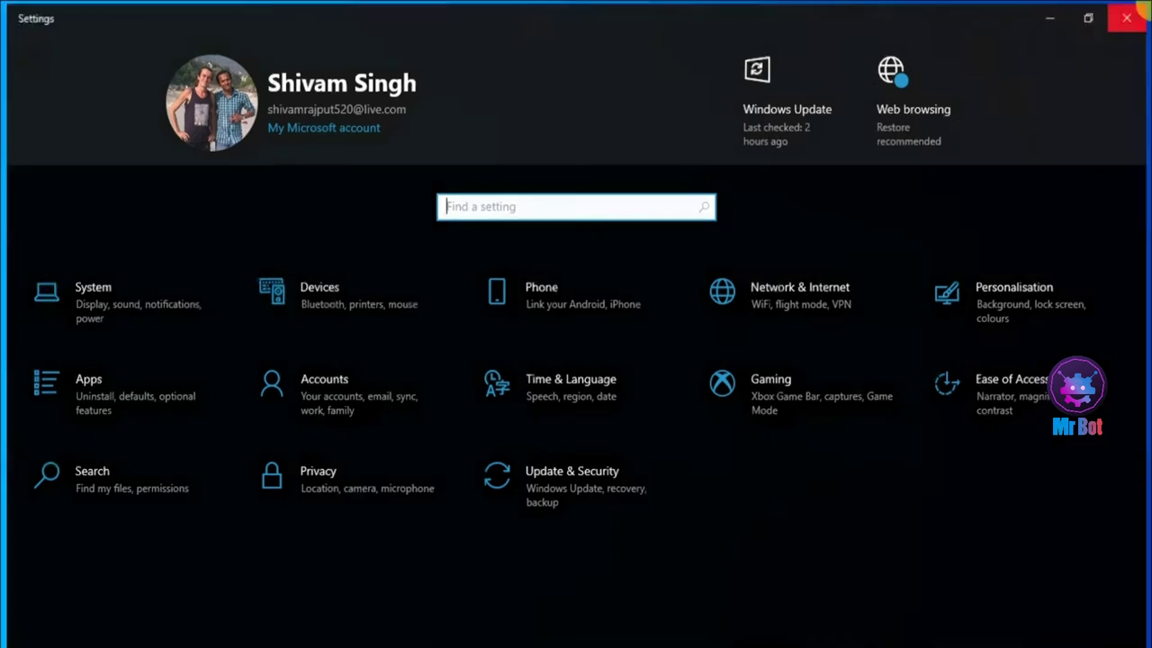
{"action": "left_click", "coordinate": [1140, 9]}
Step: Search Windows for "wifi" without a category filter, and clear the query
{"action": "left_click", "coordinate": [121, 635]}
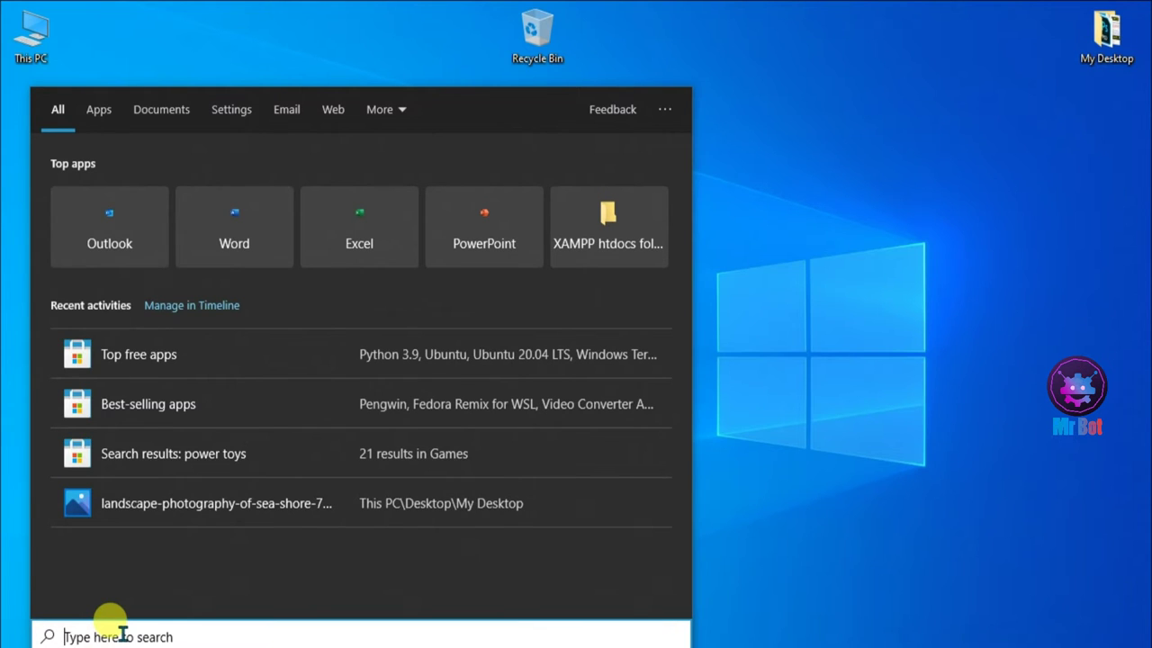
{"action": "type", "text": "wifi"}
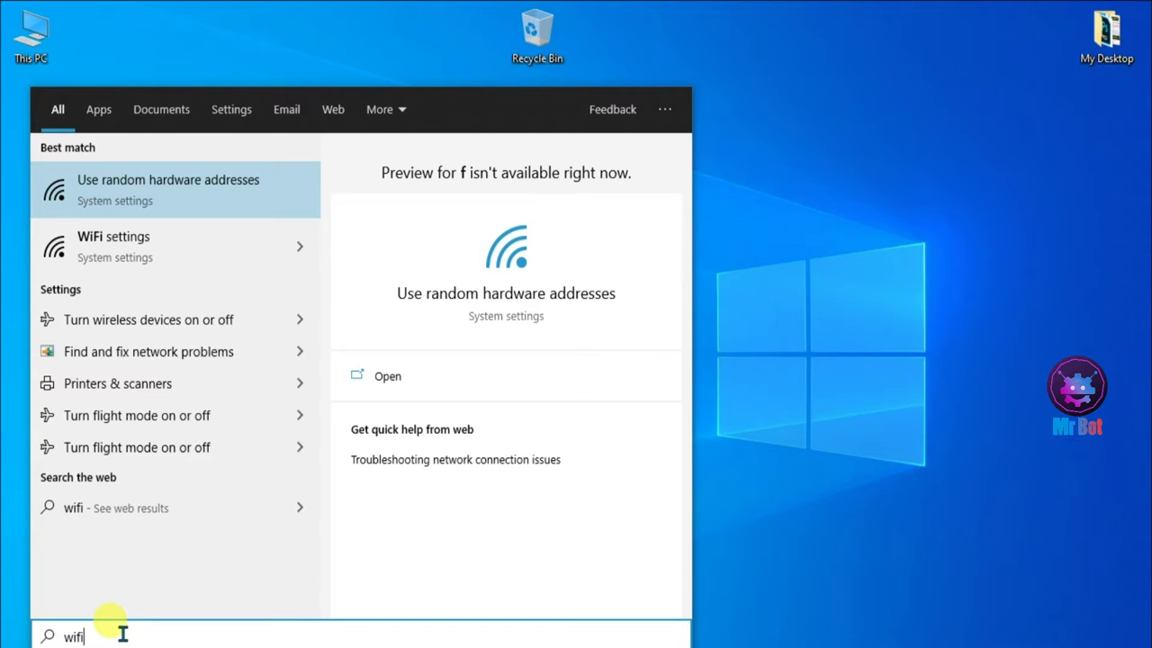
{"action": "key", "text": "BackSpace"}
{"action": "key", "text": "BackSpace"}
{"action": "key", "text": "BackSpace"}
{"action": "key", "text": "BackSpace"}
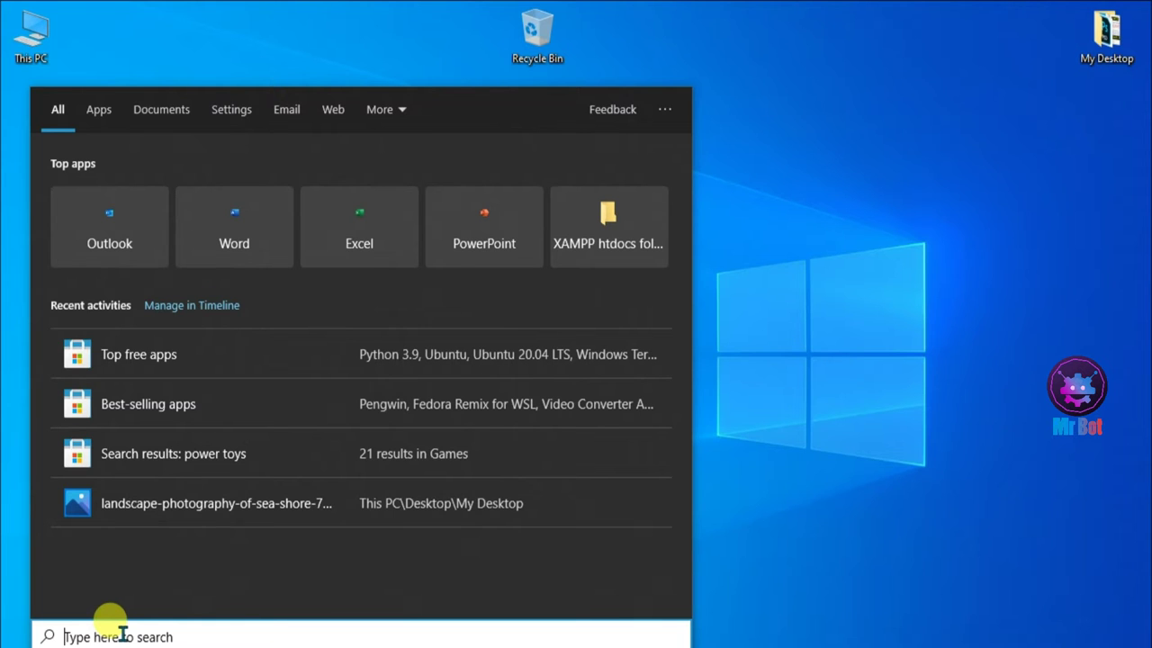
Step: Search Windows for Wi-Fi options within settings only, using the query "settings: wifi"
{"action": "type", "text": "set"}
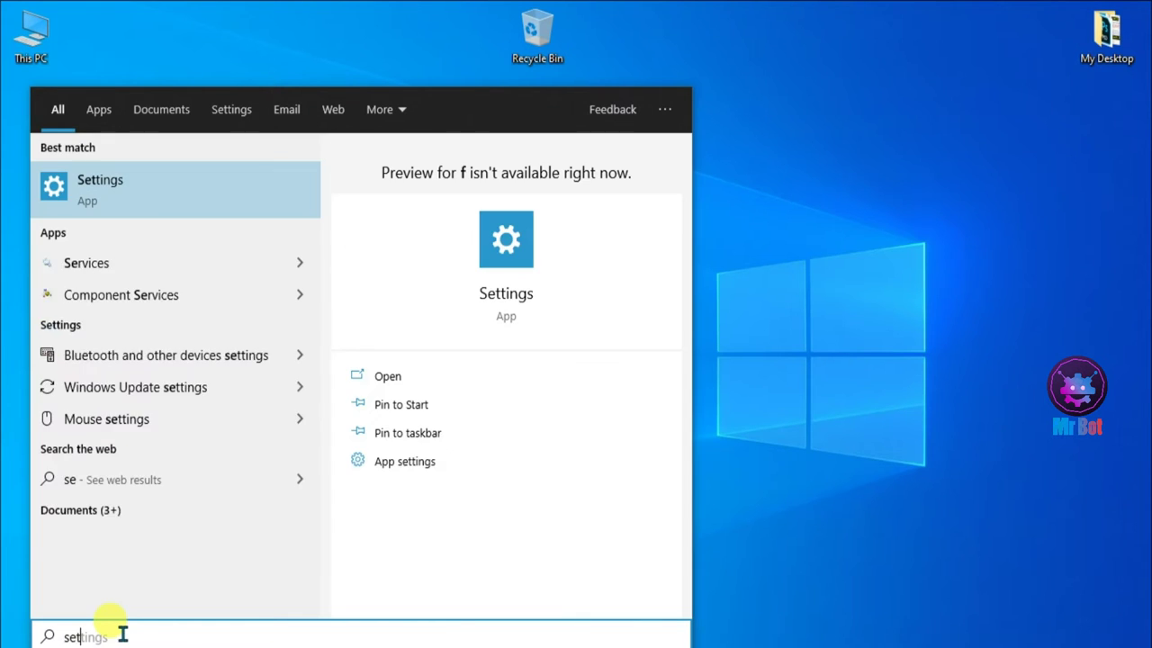
{"action": "type", "text": "tings"}
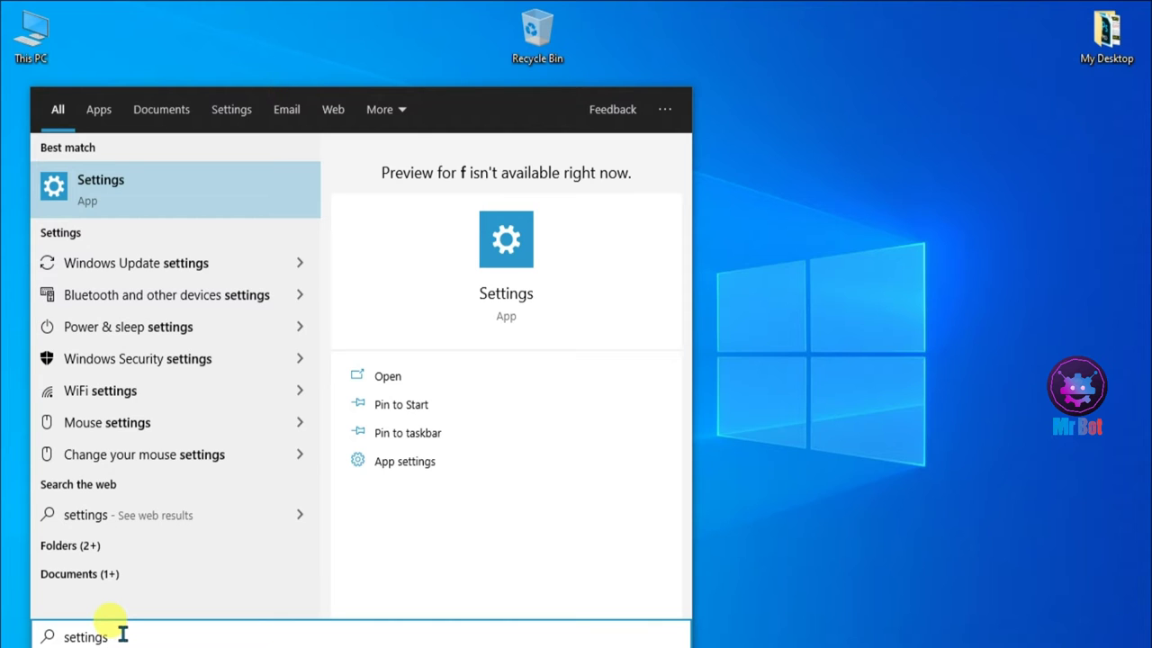
{"action": "type", "text": ": "}
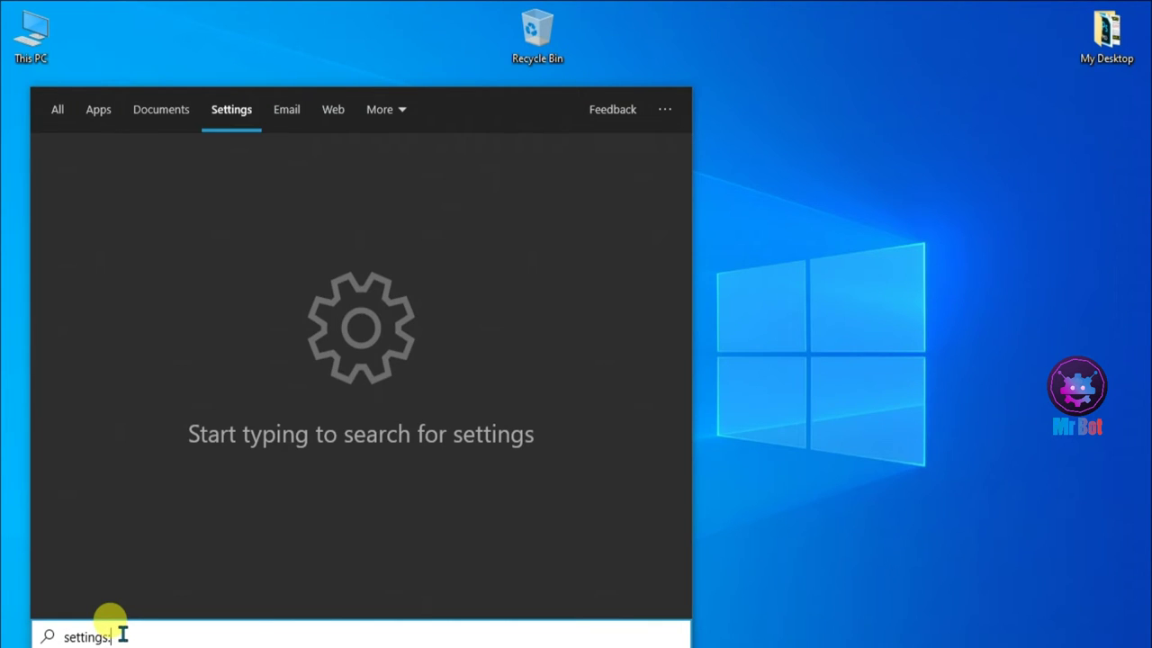
{"action": "type", "text": "wifi"}
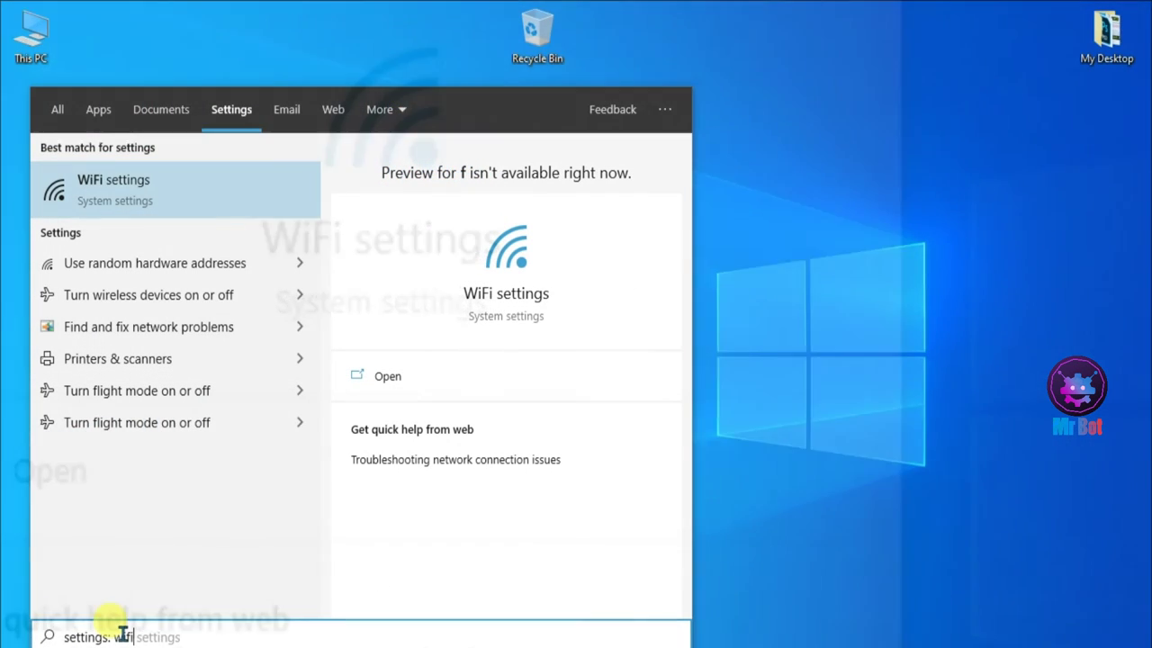
Step: Replace the term after the "settings:" prefix with "hot" to search for hotspot settings
{"action": "key", "text": "BackSpace"}
{"action": "key", "text": "BackSpace"}
{"action": "key", "text": "BackSpace"}
{"action": "key", "text": "BackSpace"}
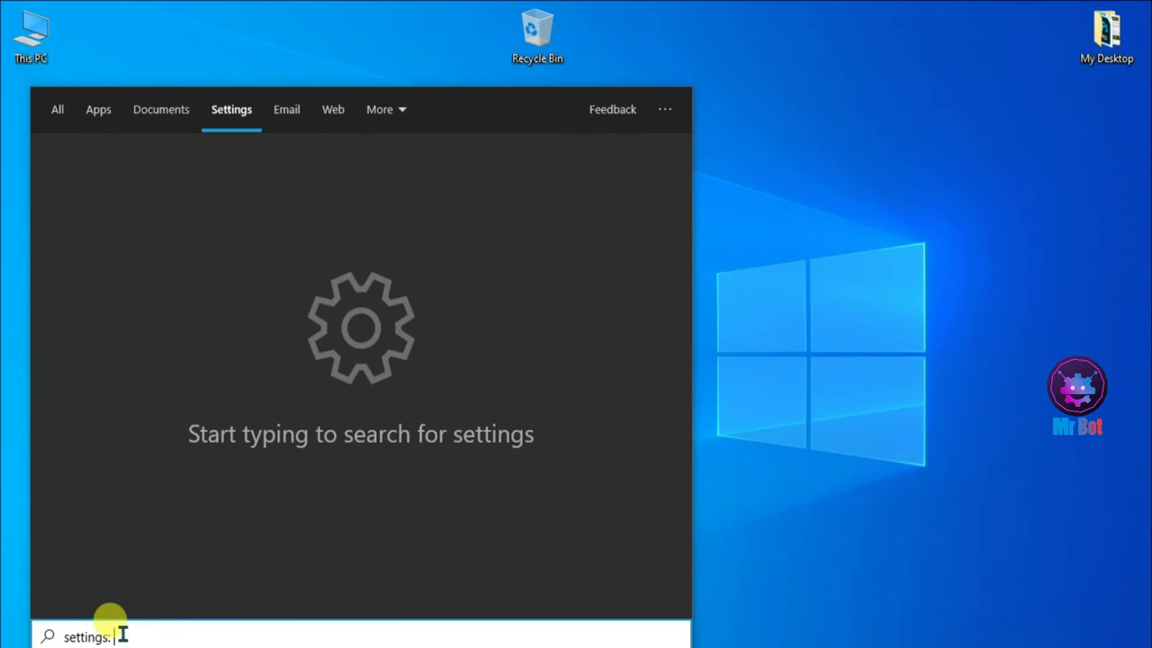
{"action": "type", "text": "hot"}
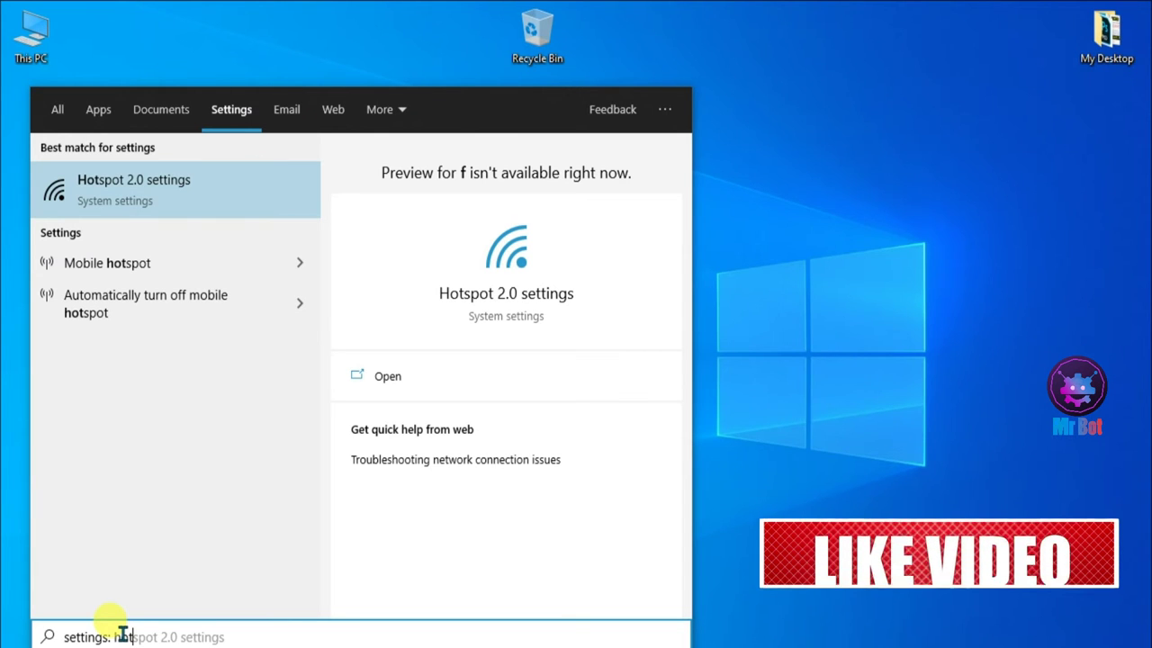
Step: Replace the settings query with "photos: .jpe" to search Windows for JPEG photos only
{"action": "key", "text": "BackSpace"}
{"action": "key", "text": "BackSpace"}
{"action": "key", "text": "BackSpace"}
{"action": "key", "text": "BackSpace"}
{"action": "key", "text": "BackSpace"}
{"action": "key", "text": "BackSpace"}
{"action": "key", "text": "BackSpace"}
{"action": "key", "text": "BackSpace"}
{"action": "key", "text": "BackSpace"}
{"action": "key", "text": "BackSpace"}
{"action": "key", "text": "BackSpace"}
{"action": "key", "text": "BackSpace"}
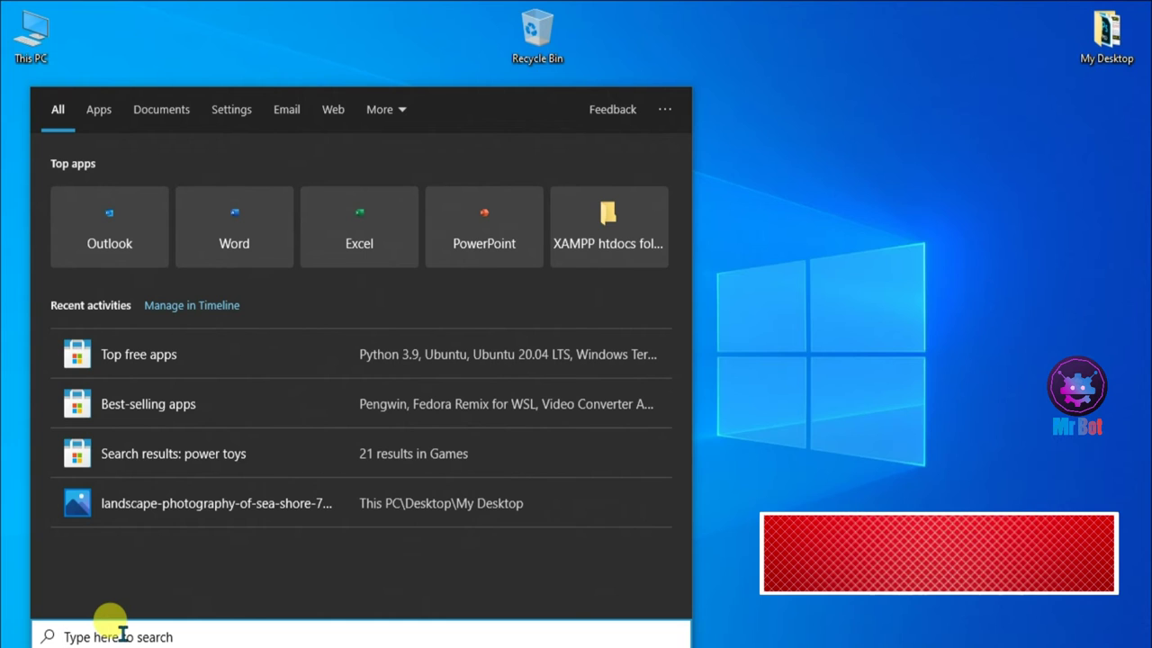
{"action": "type", "text": "p"}
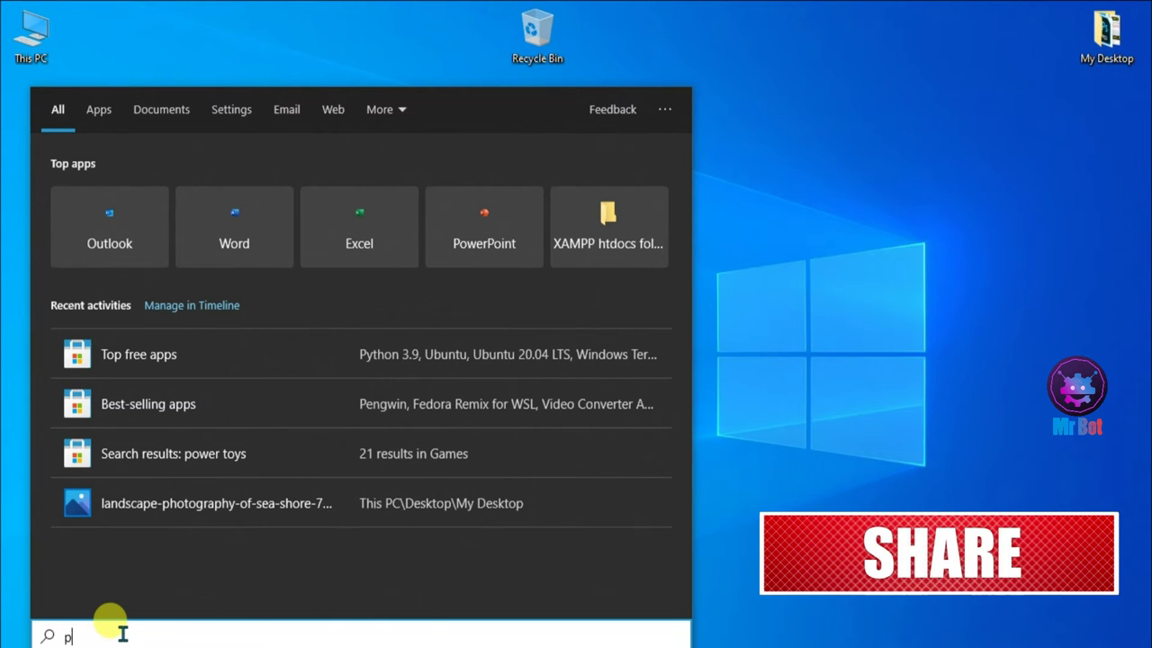
{"action": "type", "text": "hotos:"}
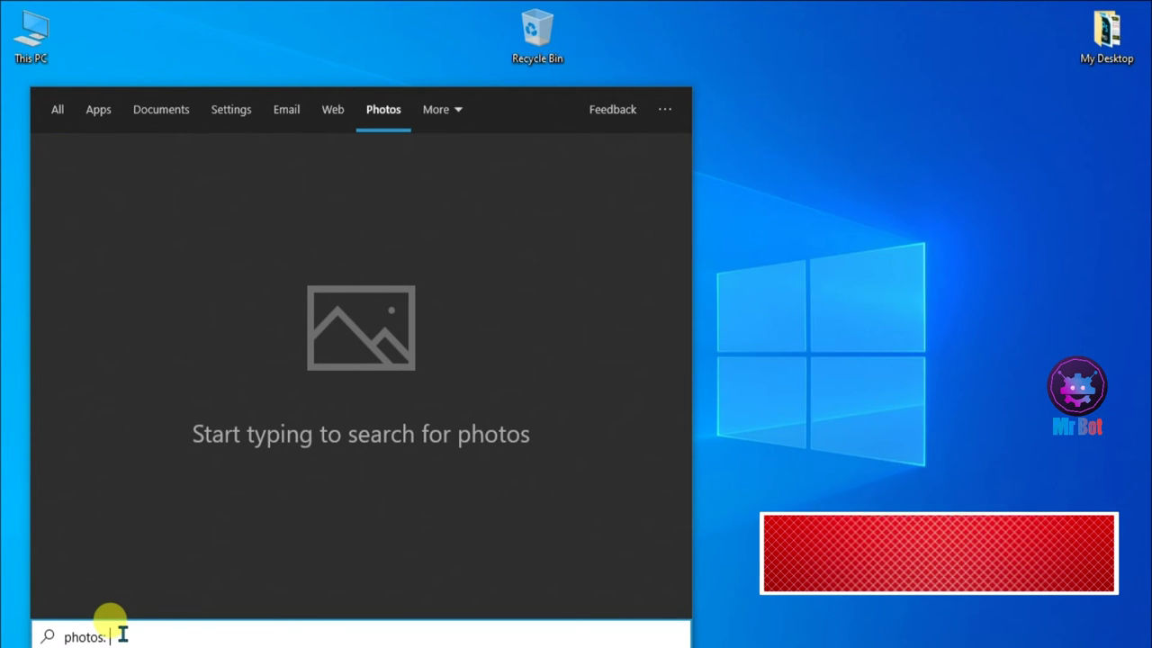
{"action": "type", "text": ".jp"}
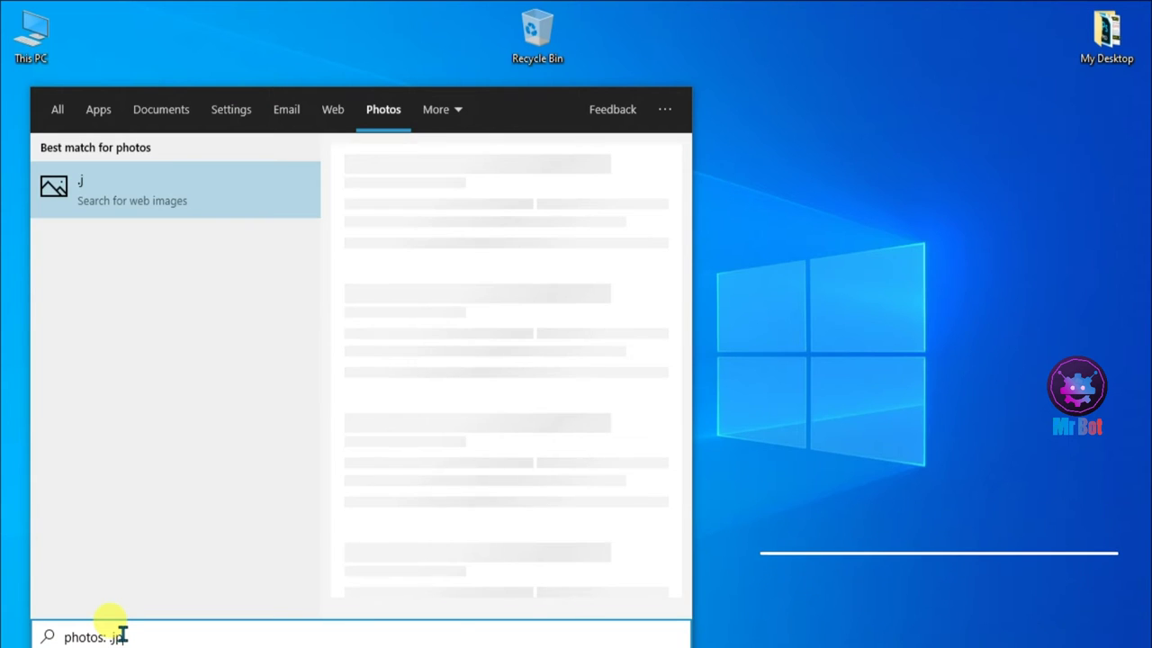
{"action": "type", "text": "ge"}
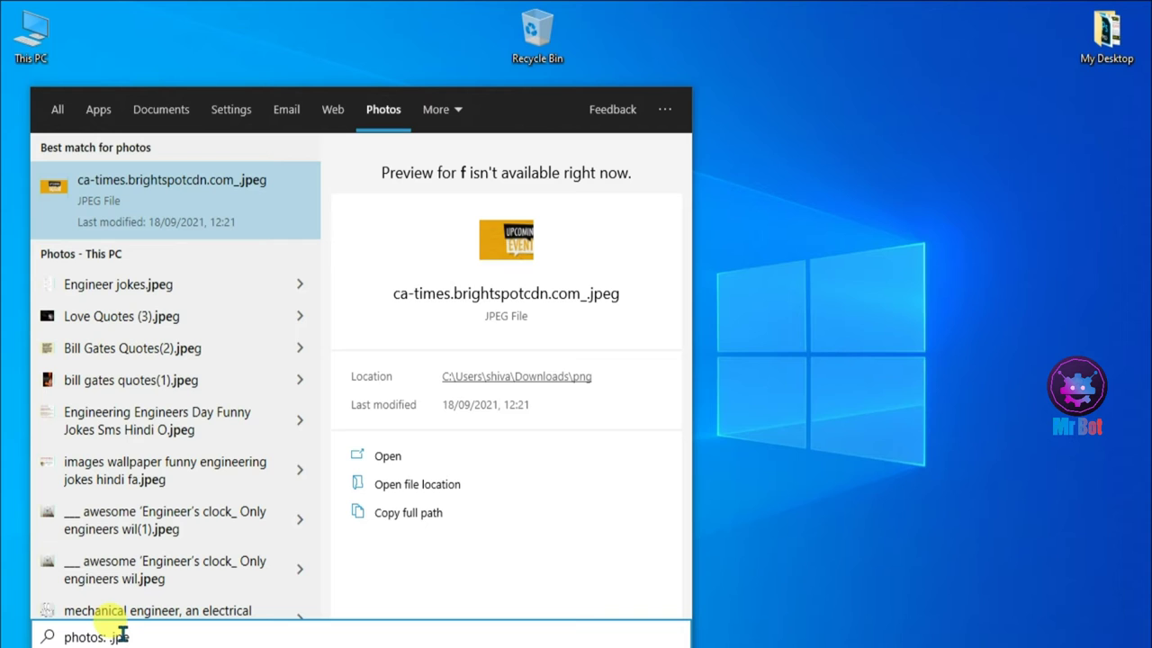
Step: Change the file extension after the "photos:" prefix to ".png" to search for PNG images
{"action": "key", "text": "BackSpace"}
{"action": "key", "text": "BackSpace"}
{"action": "key", "text": "BackSpace"}
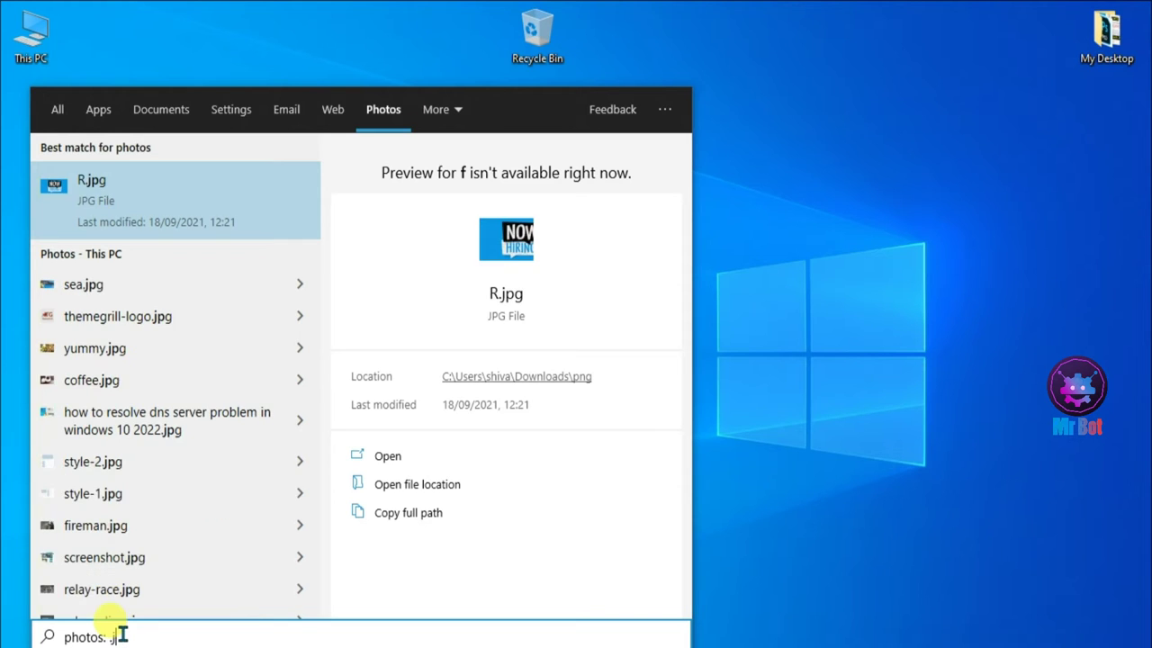
{"action": "type", "text": "p"}
{"action": "type", "text": "ng"}
Step: Replace the photos query with "web: billgates" to search for web results only
{"action": "key", "text": "BackSpace"}
{"action": "key", "text": "BackSpace"}
{"action": "key", "text": "BackSpace"}
{"action": "key", "text": "BackSpace"}
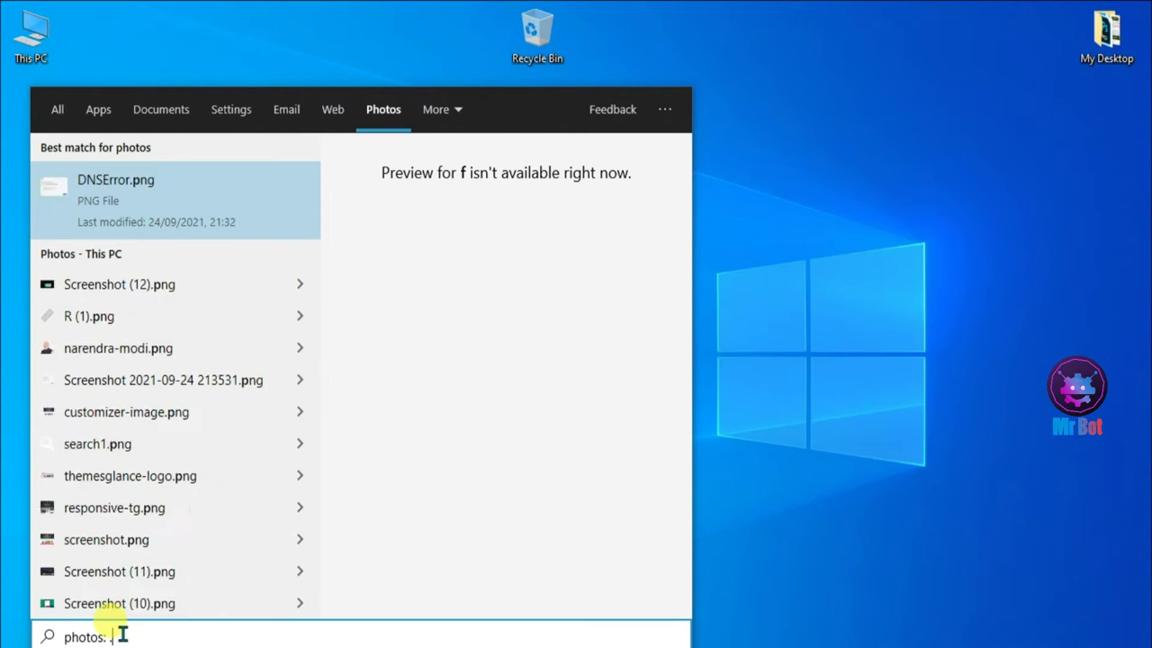
{"action": "key", "text": "BackSpace"}
{"action": "key", "text": "BackSpace"}
{"action": "key", "text": "BackSpace"}
{"action": "key", "text": "BackSpace"}
{"action": "key", "text": "BackSpace"}
{"action": "key", "text": "BackSpace"}
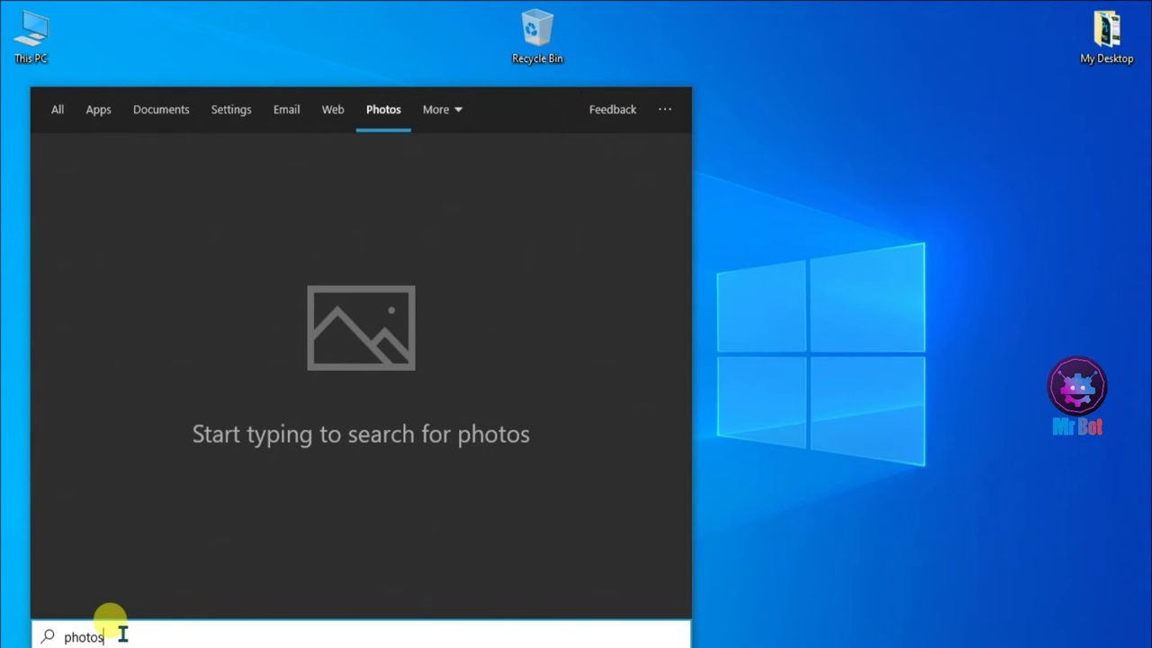
{"action": "key", "text": "BackSpace"}
{"action": "key", "text": "BackSpace"}
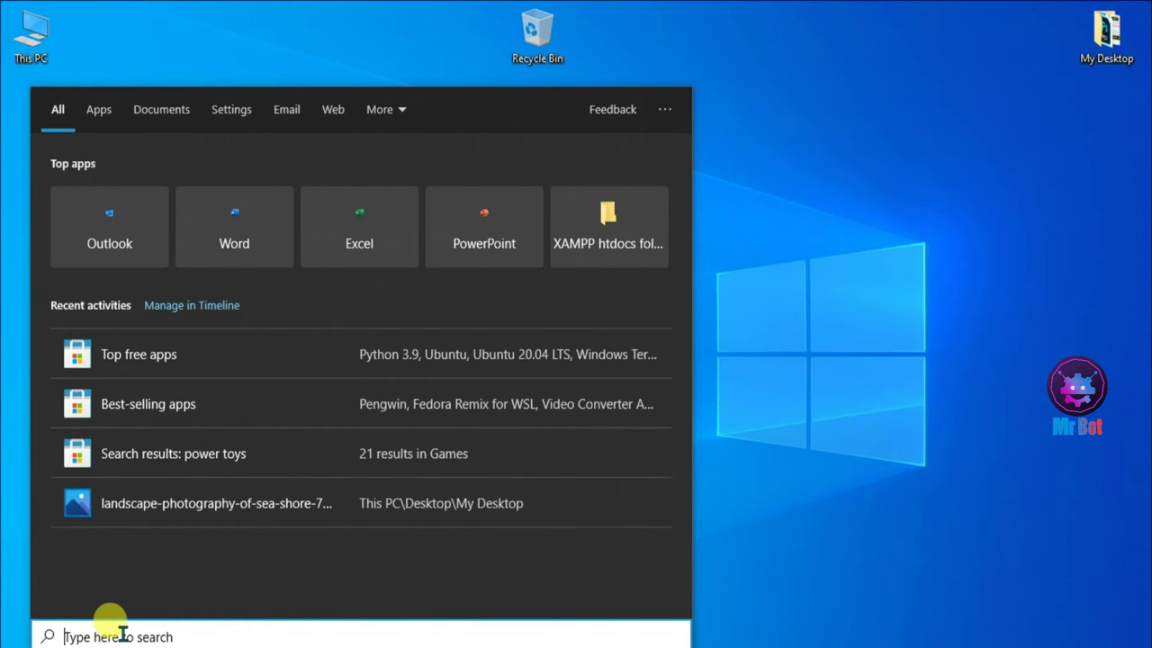
{"action": "type", "text": "web"}
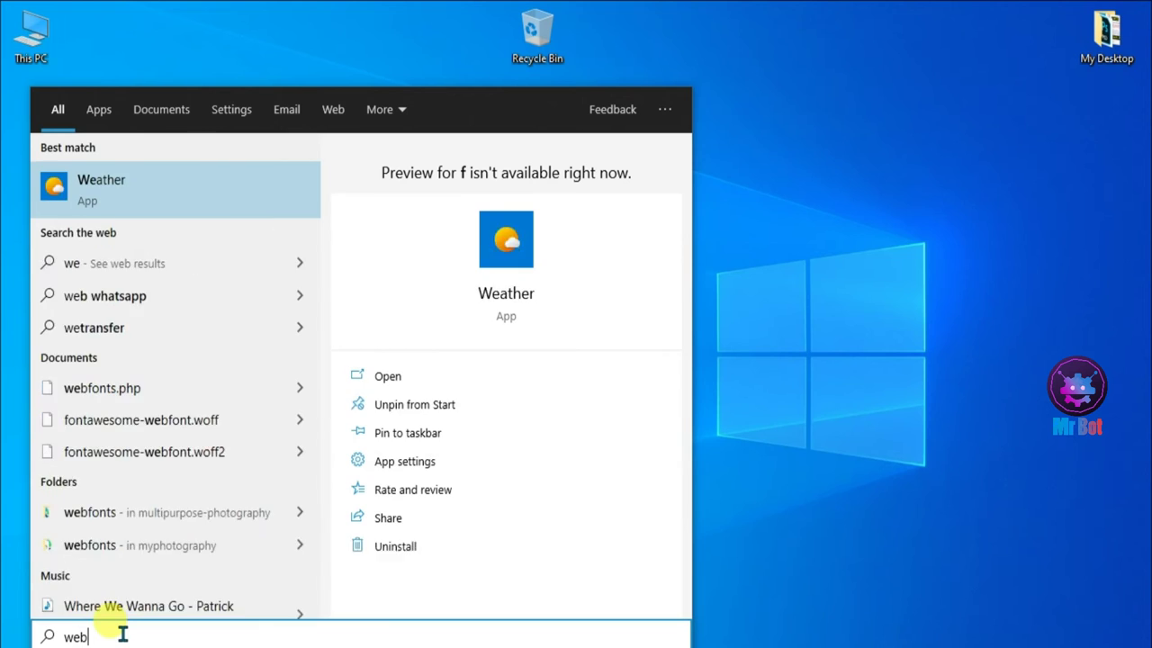
{"action": "type", "text": ":"}
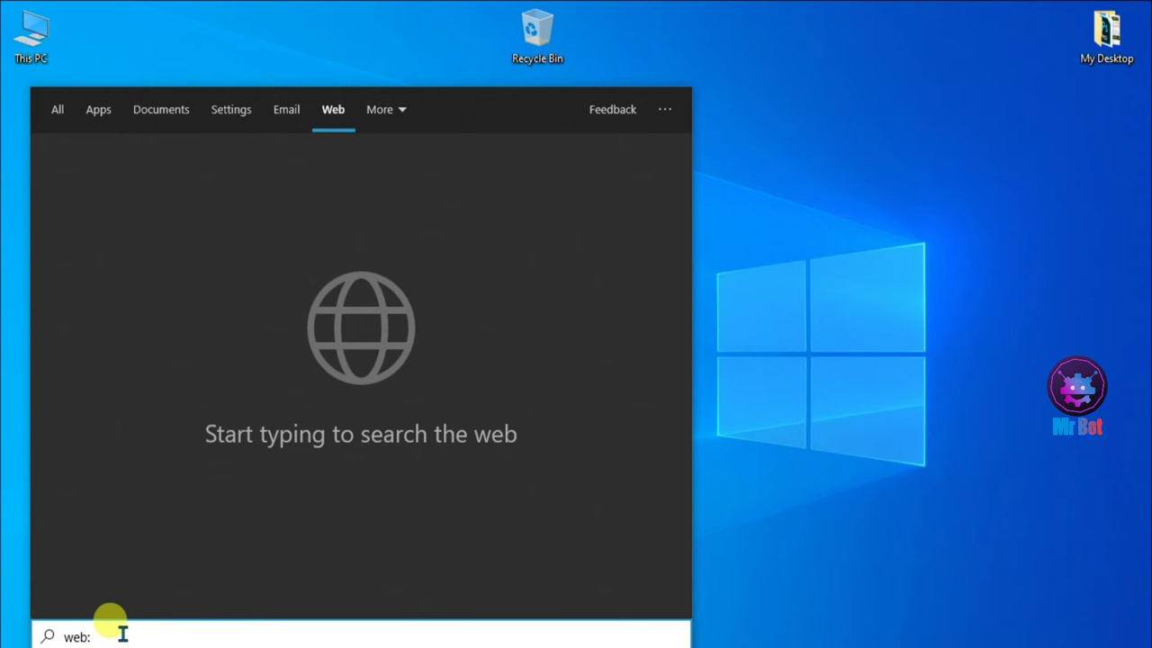
{"action": "type", "text": " bill"}
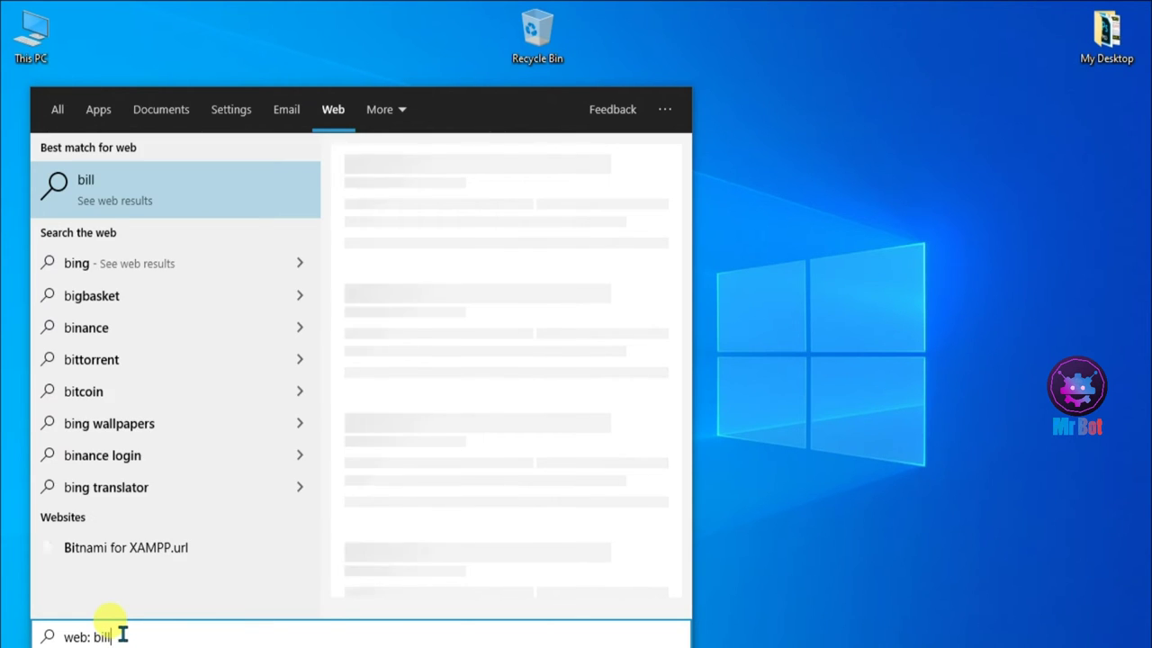
{"action": "type", "text": "gates"}
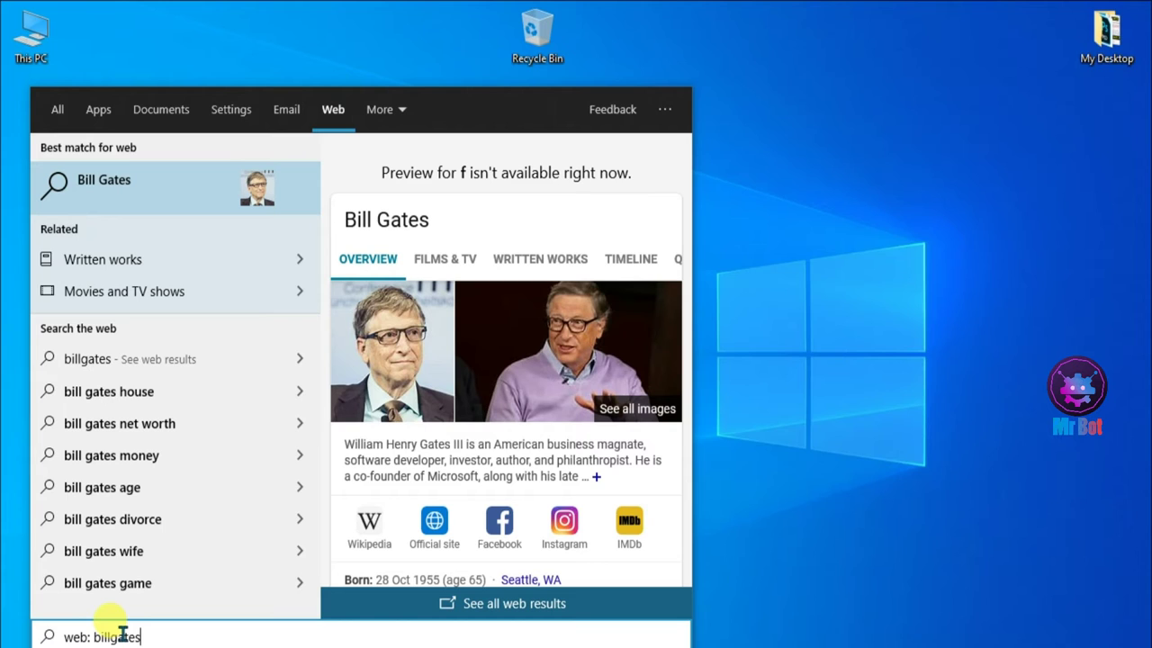
Step: Replace the term after the "web:" prefix with "microsoft" to search the web for the company
{"action": "key", "text": "BackSpace"}
{"action": "key", "text": "BackSpace"}
{"action": "key", "text": "BackSpace"}
{"action": "key", "text": "BackSpace"}
{"action": "key", "text": "BackSpace"}
{"action": "key", "text": "BackSpace"}
{"action": "key", "text": "BackSpace"}
{"action": "key", "text": "BackSpace"}
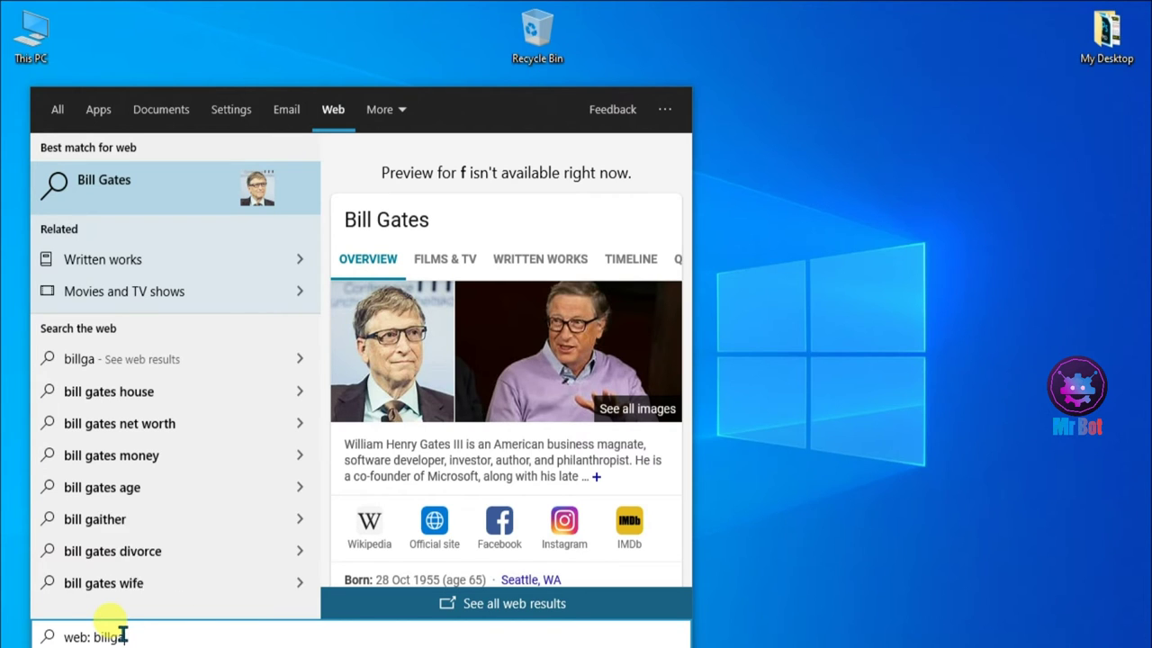
{"action": "key", "text": "BackSpace"}
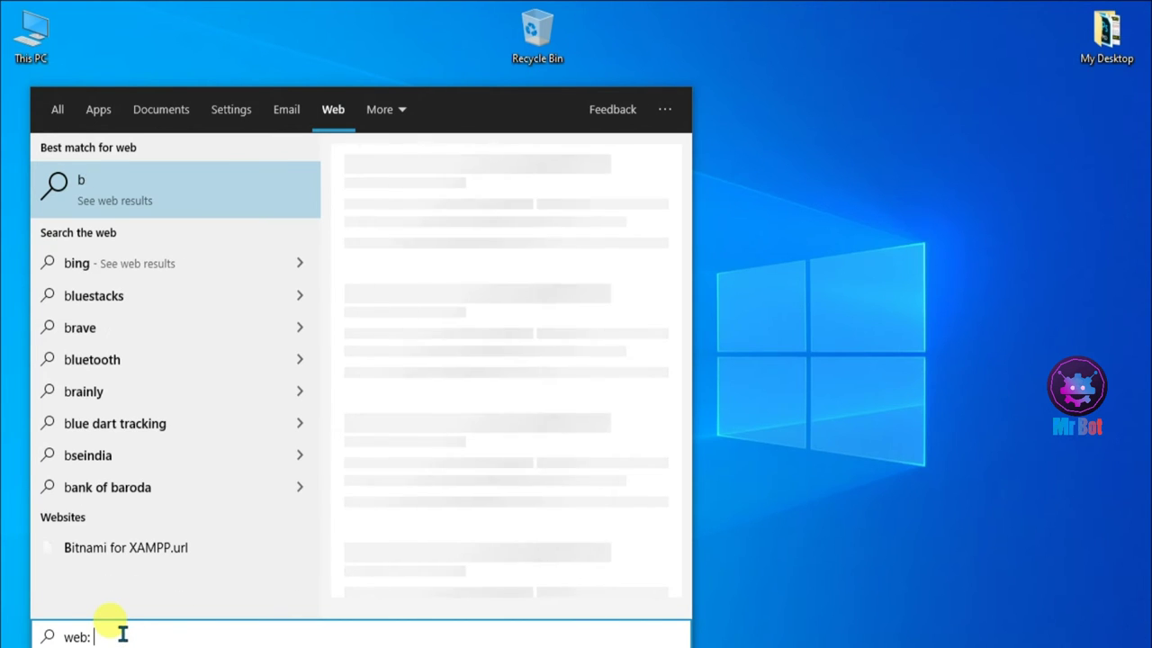
{"action": "type", "text": "micro"}
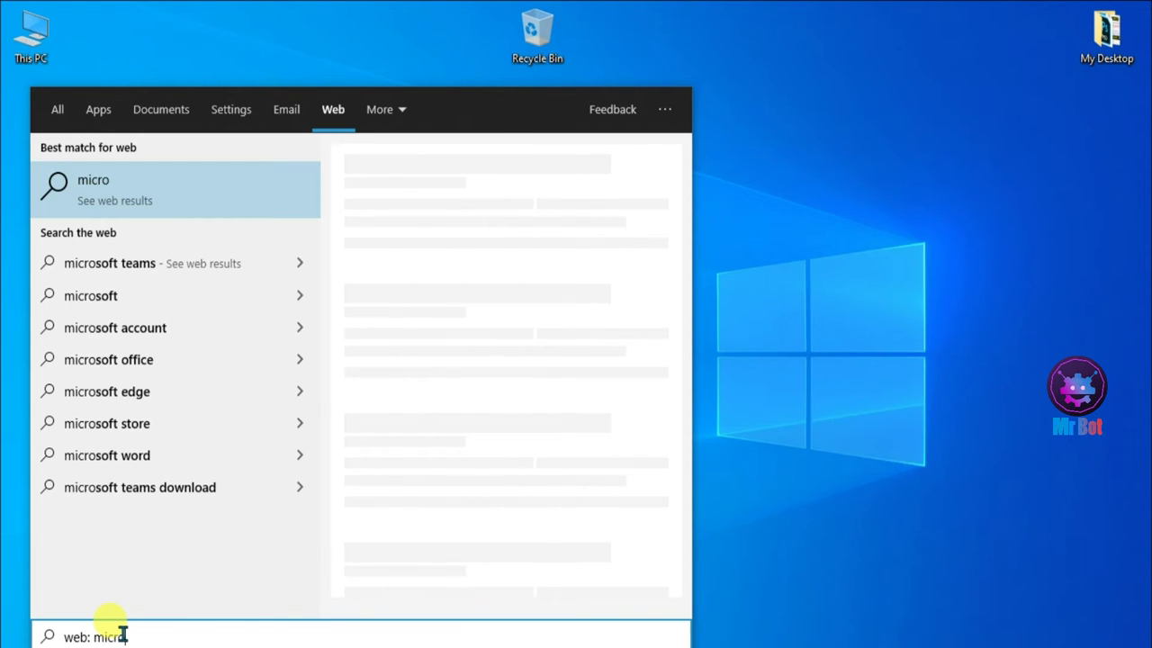
{"action": "type", "text": "soft"}
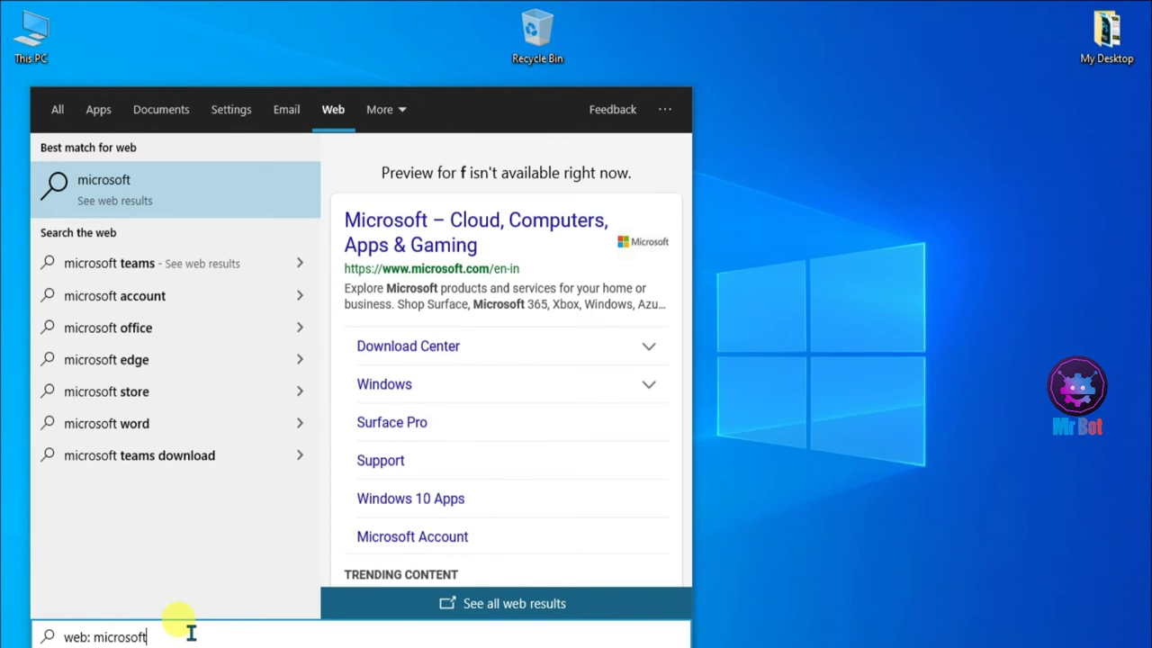
Step: Replace the web query with "folders: sy" to search for system folders only
{"action": "key", "text": "BackSpace"}
{"action": "key", "text": "BackSpace"}
{"action": "key", "text": "BackSpace"}
{"action": "key", "text": "BackSpace"}
{"action": "key", "text": "BackSpace"}
{"action": "key", "text": "BackSpace"}
{"action": "key", "text": "BackSpace"}
{"action": "key", "text": "BackSpace"}
{"action": "key", "text": "BackSpace"}
{"action": "key", "text": "BackSpace"}
{"action": "key", "text": "BackSpace"}
{"action": "key", "text": "BackSpace"}
{"action": "key", "text": "BackSpace"}
{"action": "key", "text": "BackSpace"}
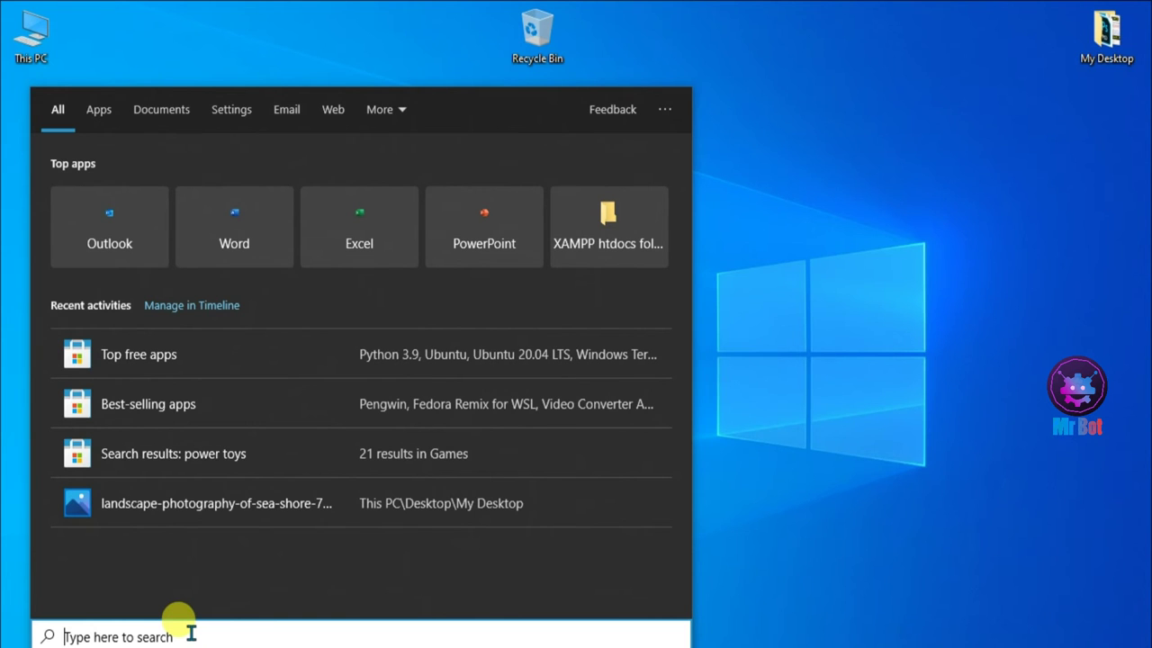
{"action": "type", "text": "folder"}
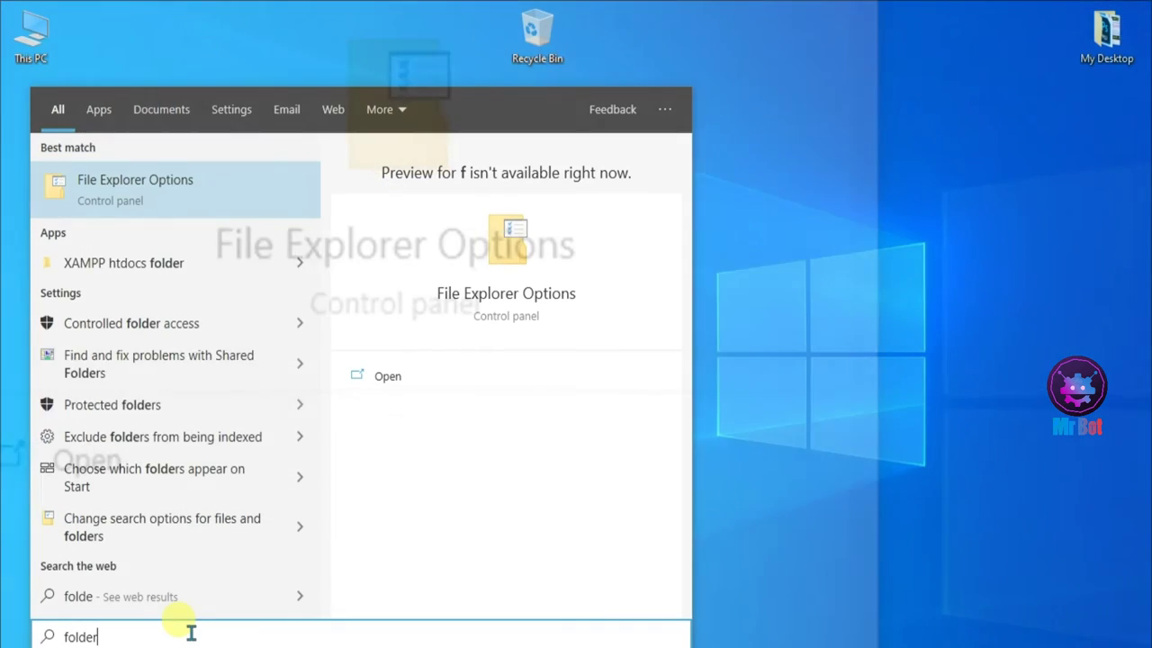
{"action": "type", "text": "s:"}
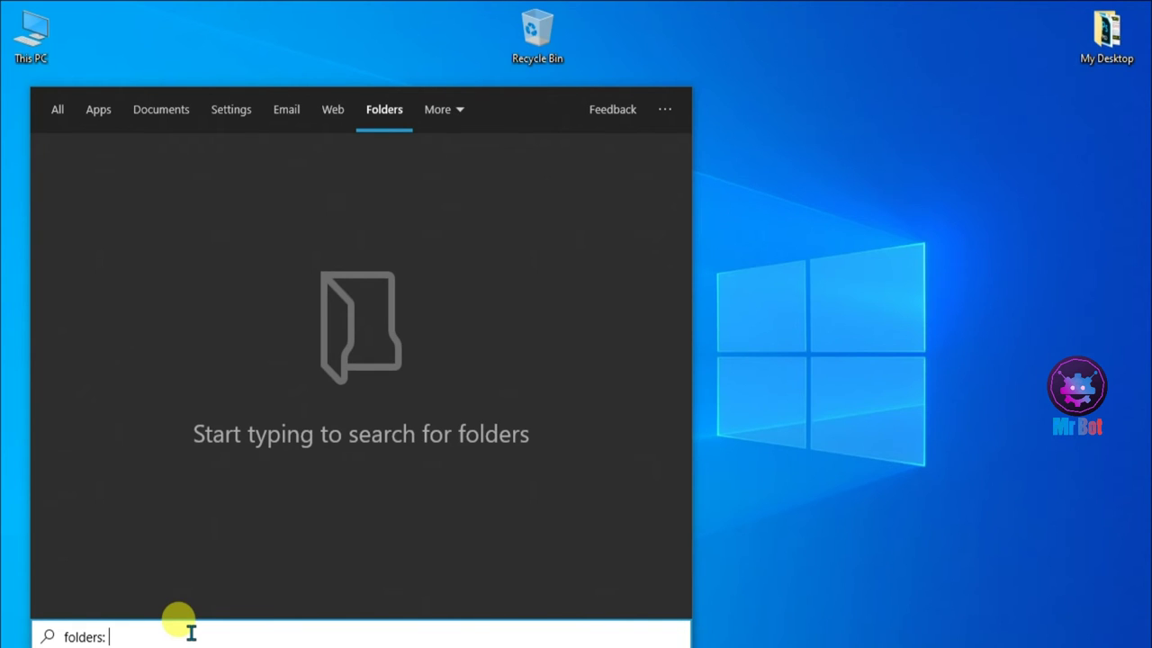
{"action": "type", "text": " syt"}
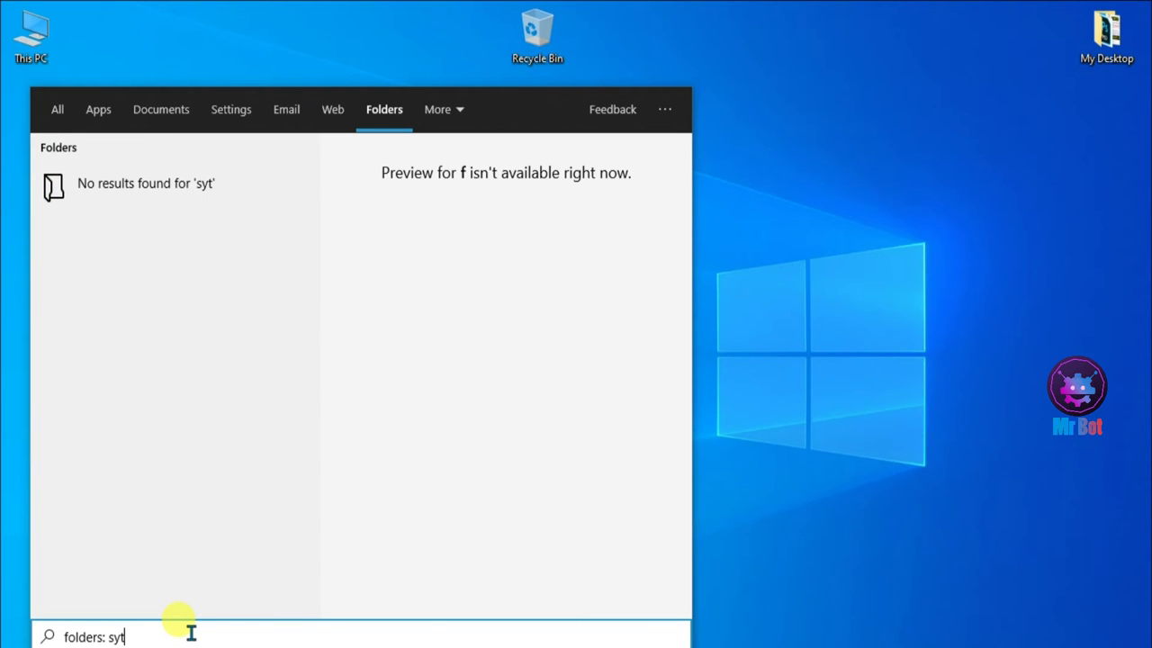
{"action": "type", "text": "s"}
{"action": "key", "text": "BackSpace"}
{"action": "key", "text": "BackSpace"}
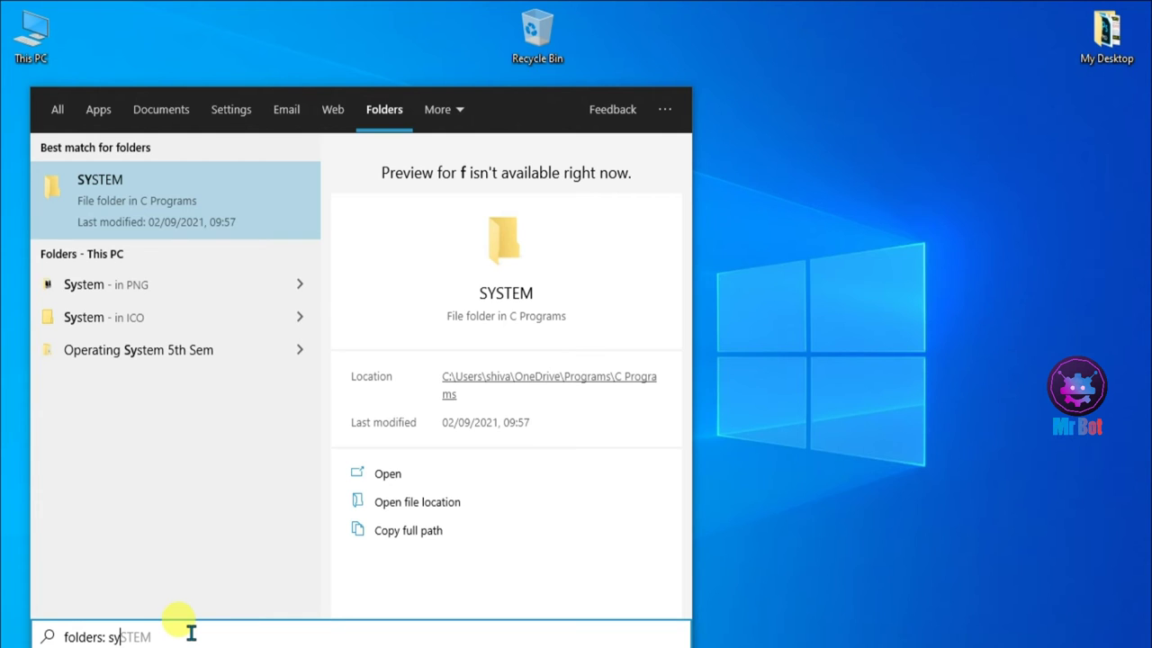
Step: Replace the folders query with "music: ms" to search for matching music files only
{"action": "key", "text": "BackSpace"}
{"action": "key", "text": "BackSpace"}
{"action": "key", "text": "BackSpace"}
{"action": "key", "text": "BackSpace"}
{"action": "key", "text": "BackSpace"}
{"action": "key", "text": "BackSpace"}
{"action": "key", "text": "BackSpace"}
{"action": "key", "text": "BackSpace"}
{"action": "key", "text": "BackSpace"}
{"action": "key", "text": "BackSpace"}
{"action": "key", "text": "BackSpace"}
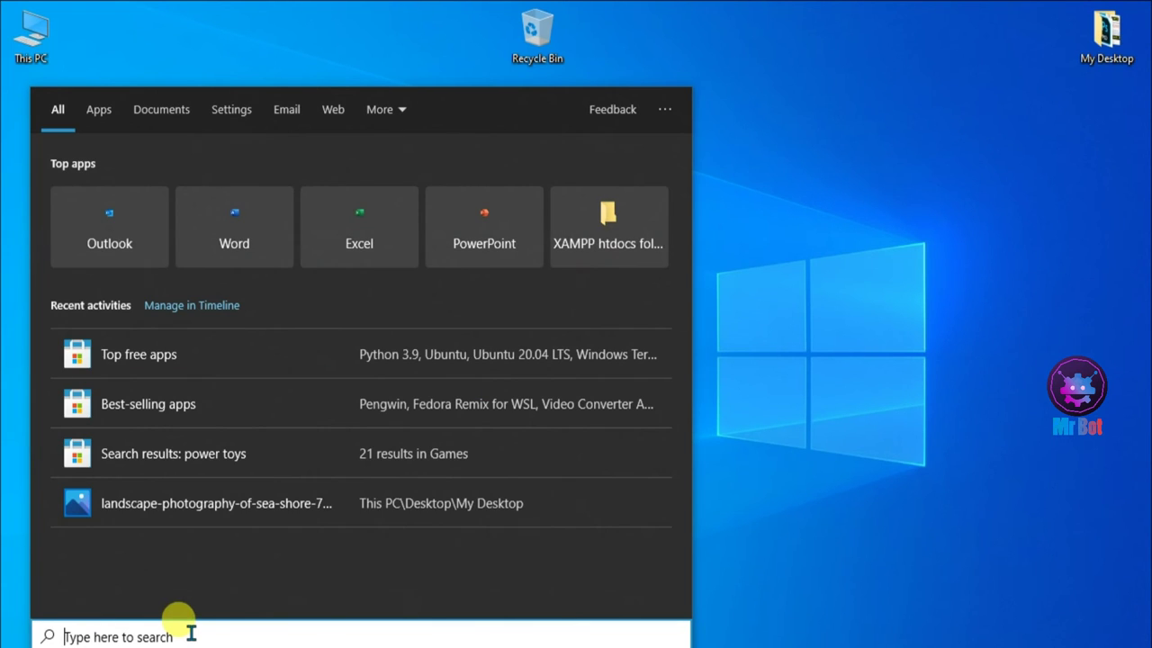
{"action": "type", "text": "music"}
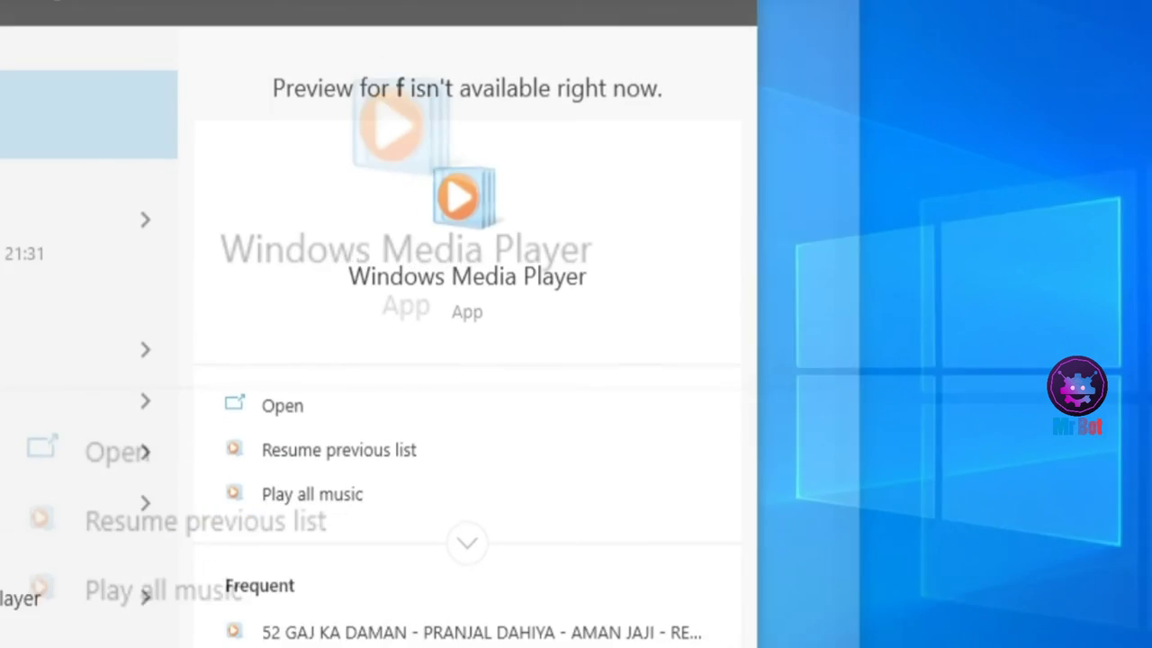
{"action": "type", "text": ":"}
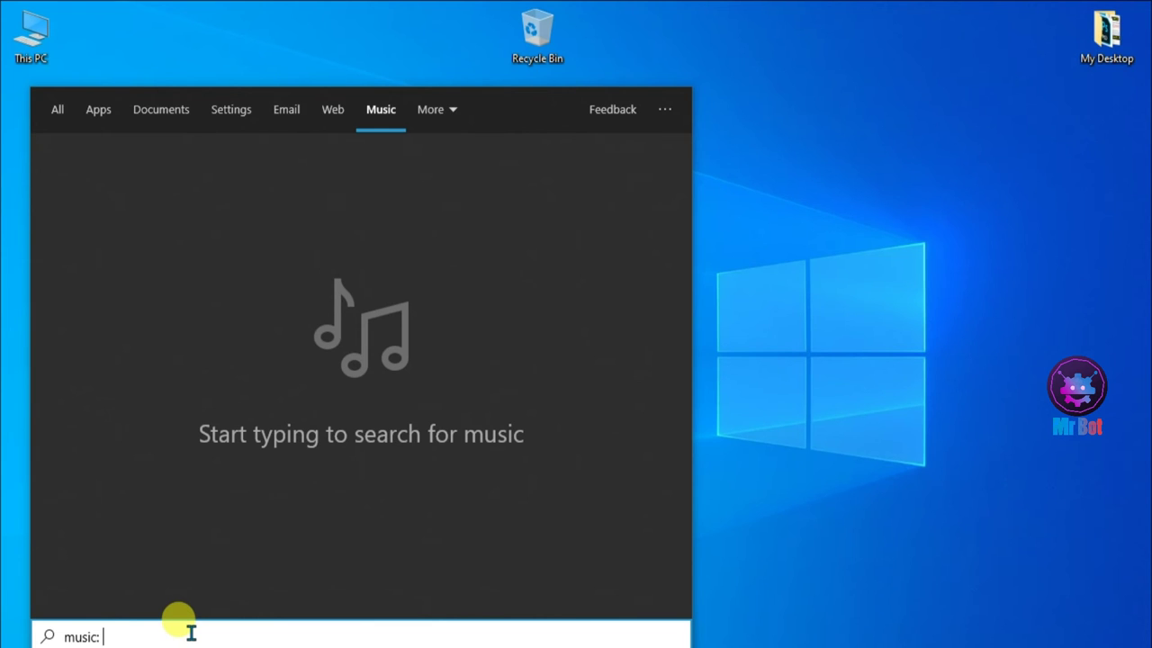
{"action": "type", "text": "ms"}
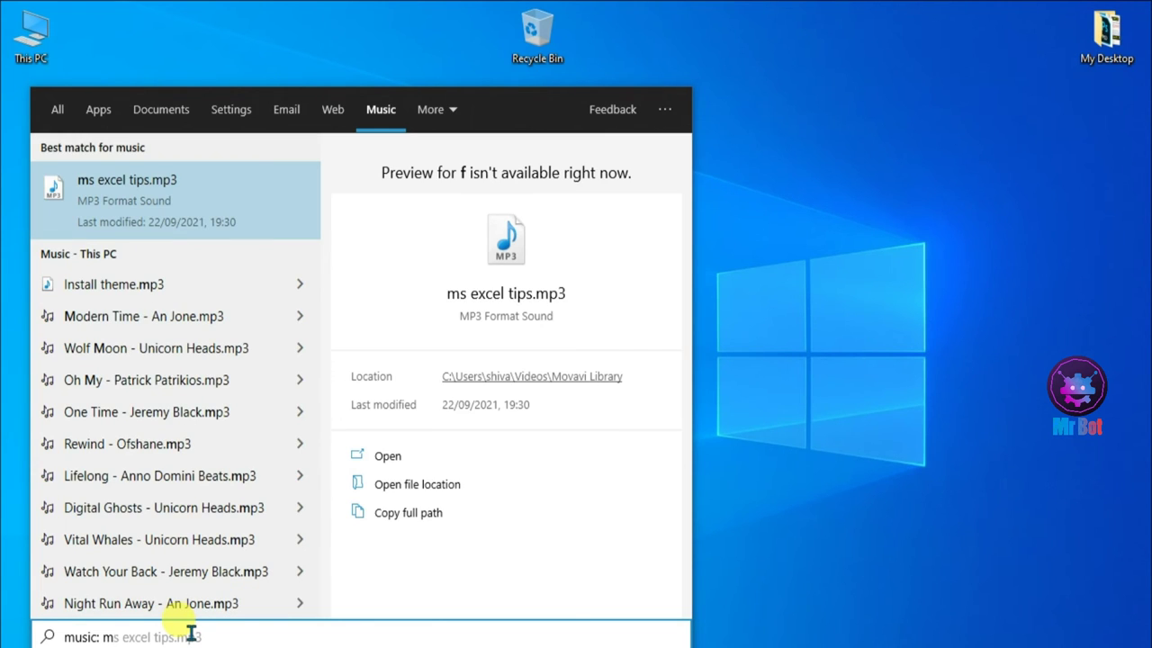
{"action": "key", "text": "BackSpace"}
{"action": "key", "text": "BackSpace"}
{"action": "type", "text": "ms"}
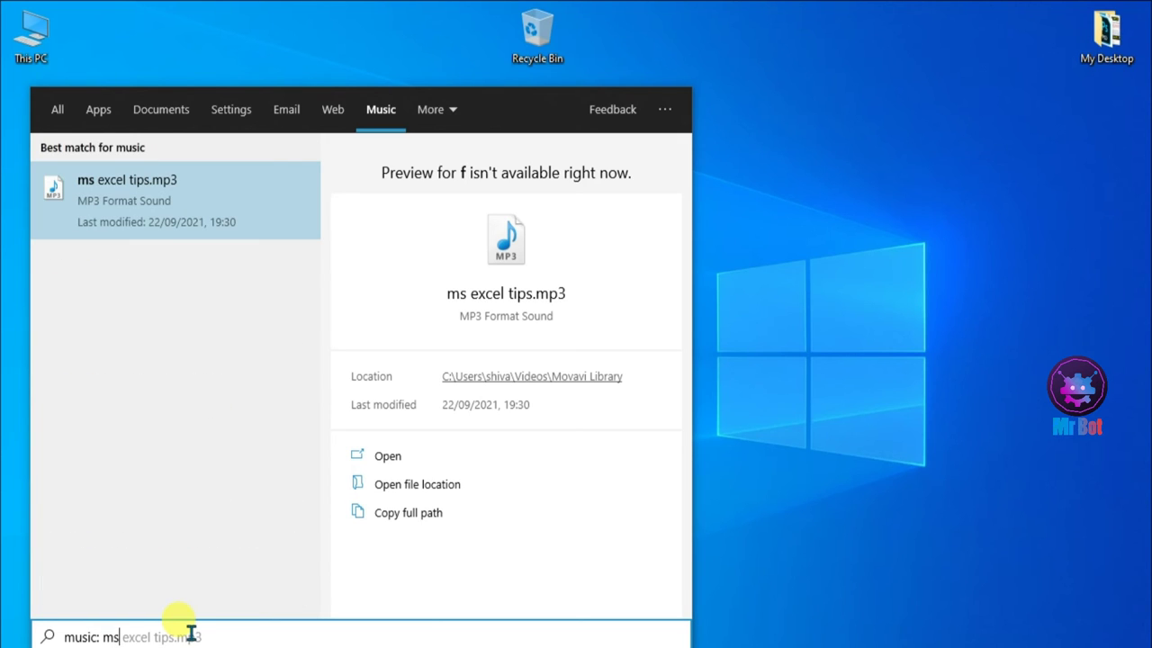
Step: Replace the term after the "music:" prefix with ".mp" to search for MP3 files by extension
{"action": "key", "text": "BackSpace"}
{"action": "key", "text": "BackSpace"}
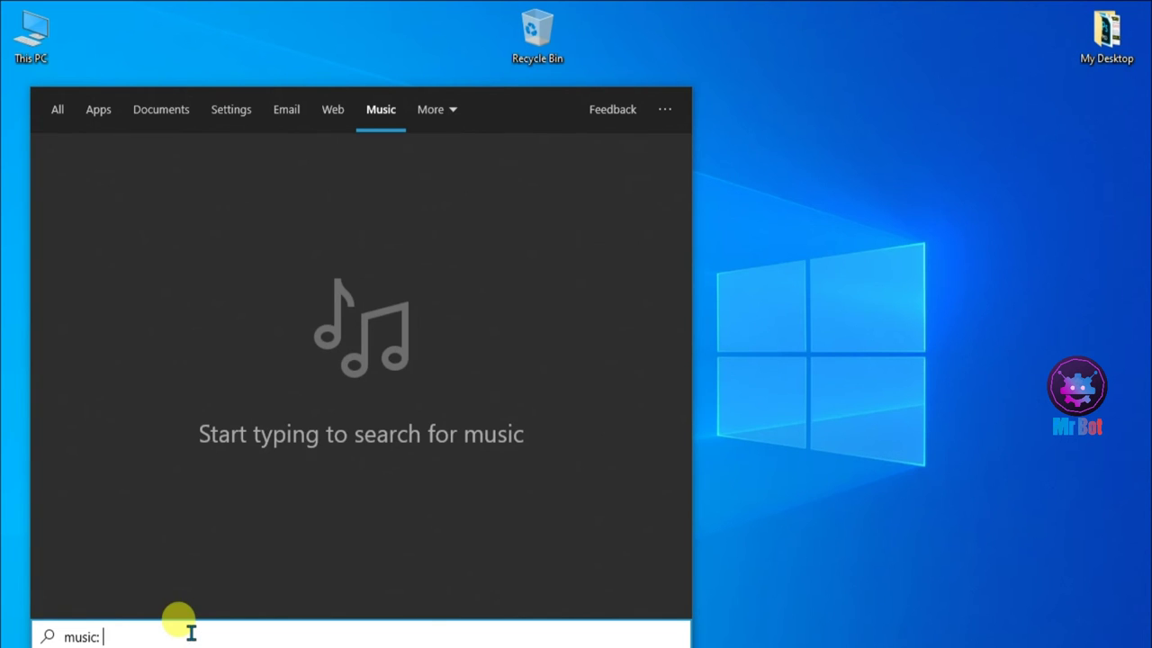
{"action": "type", "text": ".mp"}
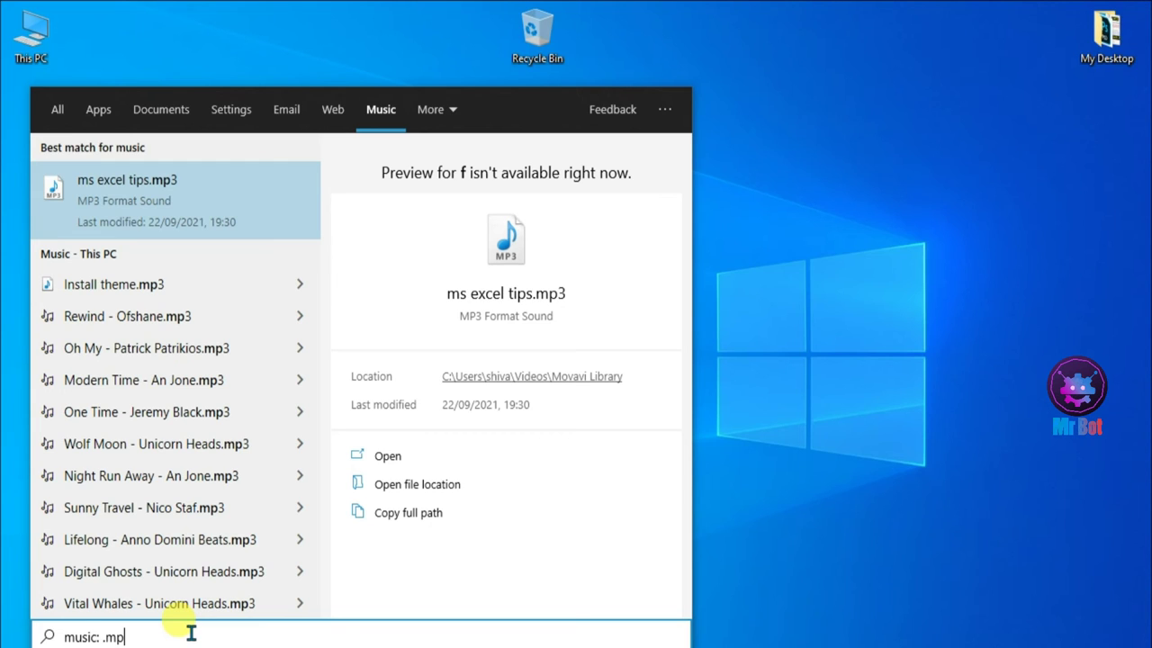
Step: Replace the music query with the "email:" prefix and the first letters of the sender's name to search emails only
{"action": "key", "text": "BackSpace"}
{"action": "key", "text": "BackSpace"}
{"action": "key", "text": "BackSpace"}
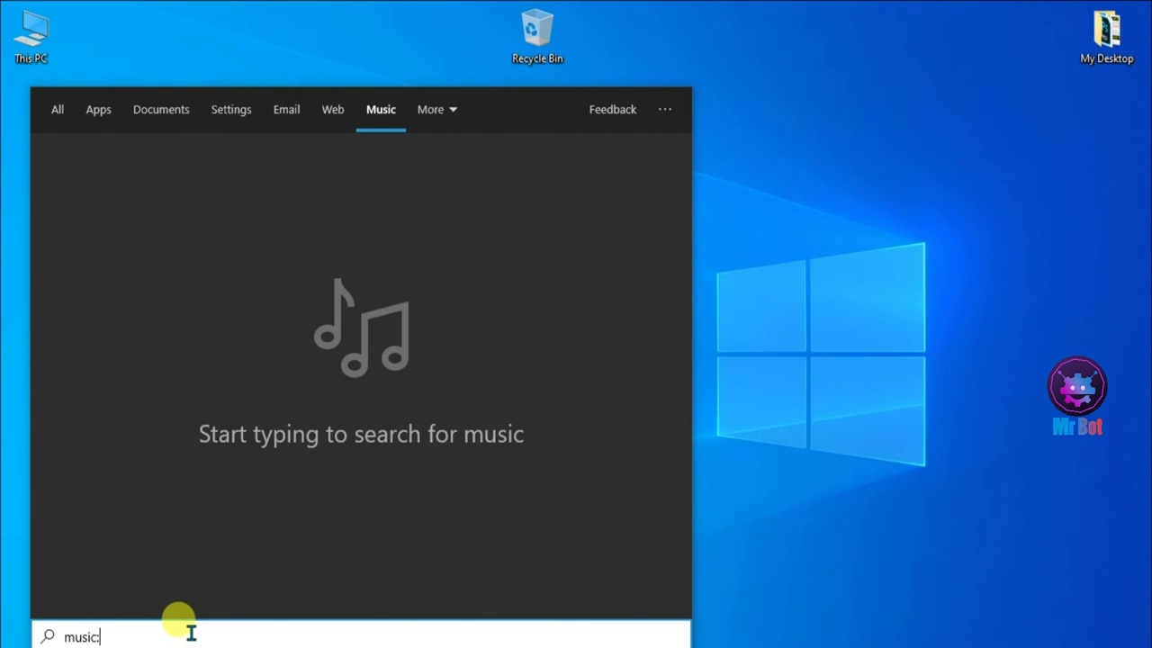
{"action": "key", "text": "BackSpace"}
{"action": "key", "text": "BackSpace"}
{"action": "key", "text": "BackSpace"}
{"action": "key", "text": "BackSpace"}
{"action": "key", "text": "BackSpace"}
{"action": "key", "text": "BackSpace"}
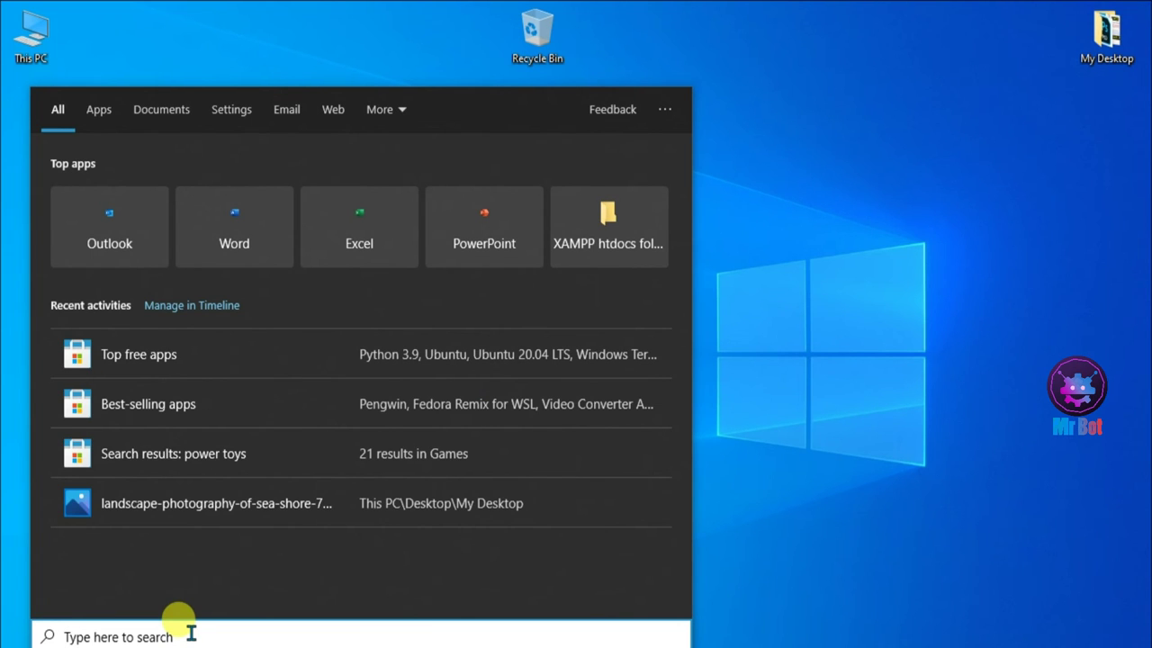
{"action": "type", "text": "email"}
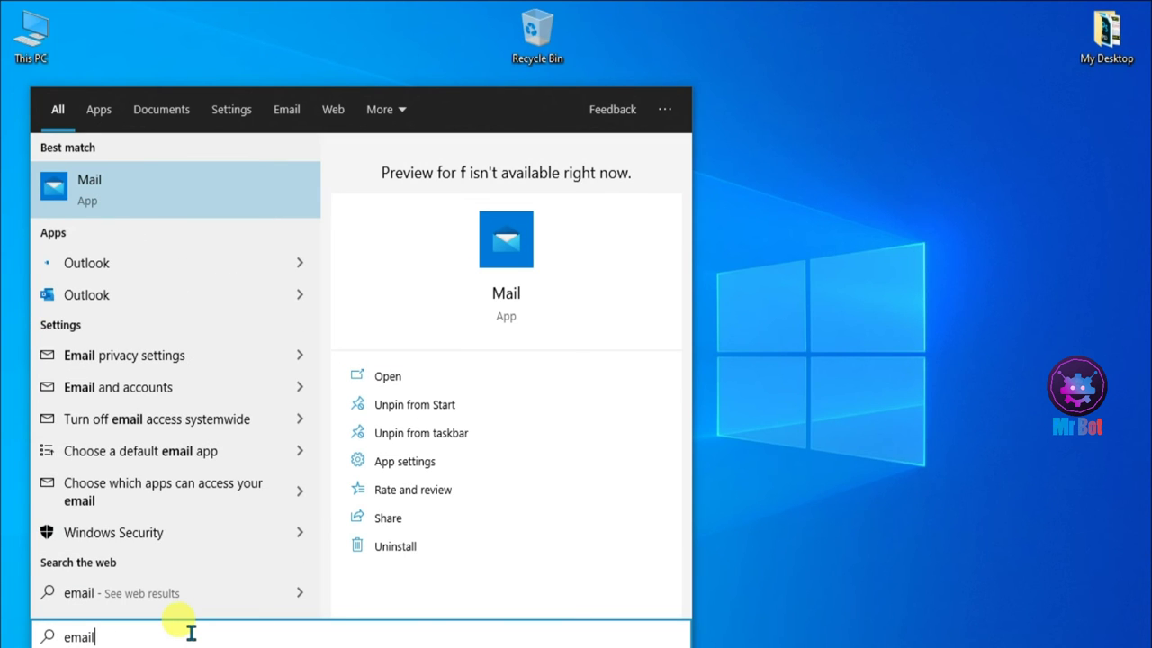
{"action": "type", "text": ":"}
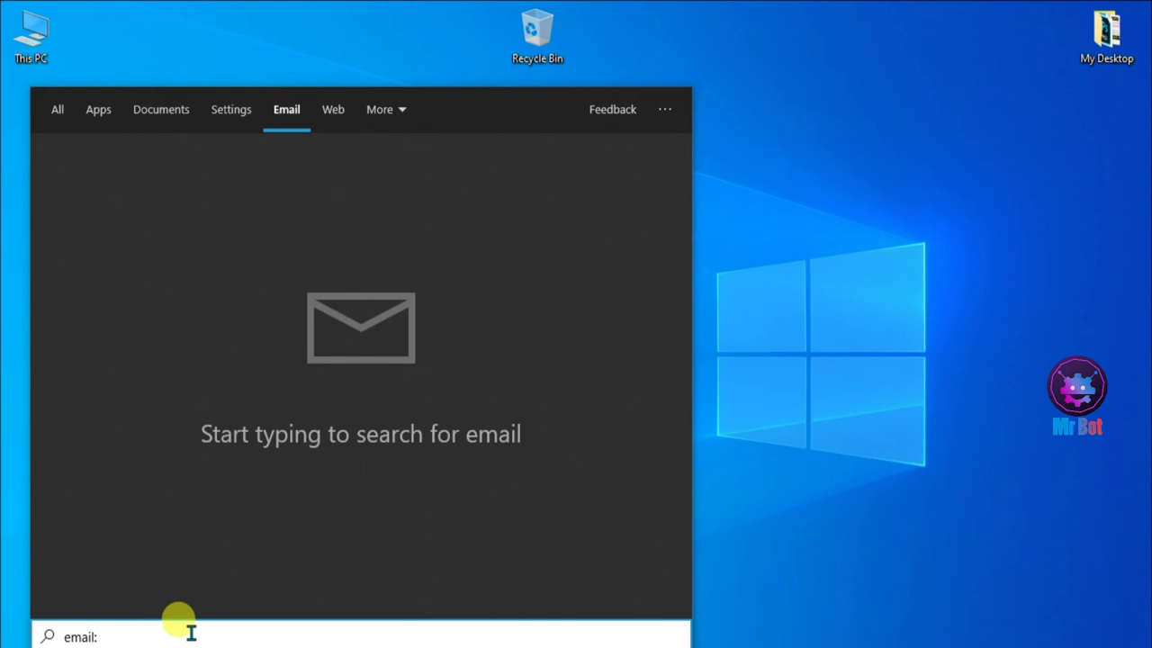
{"action": "type", "text": "ja"}
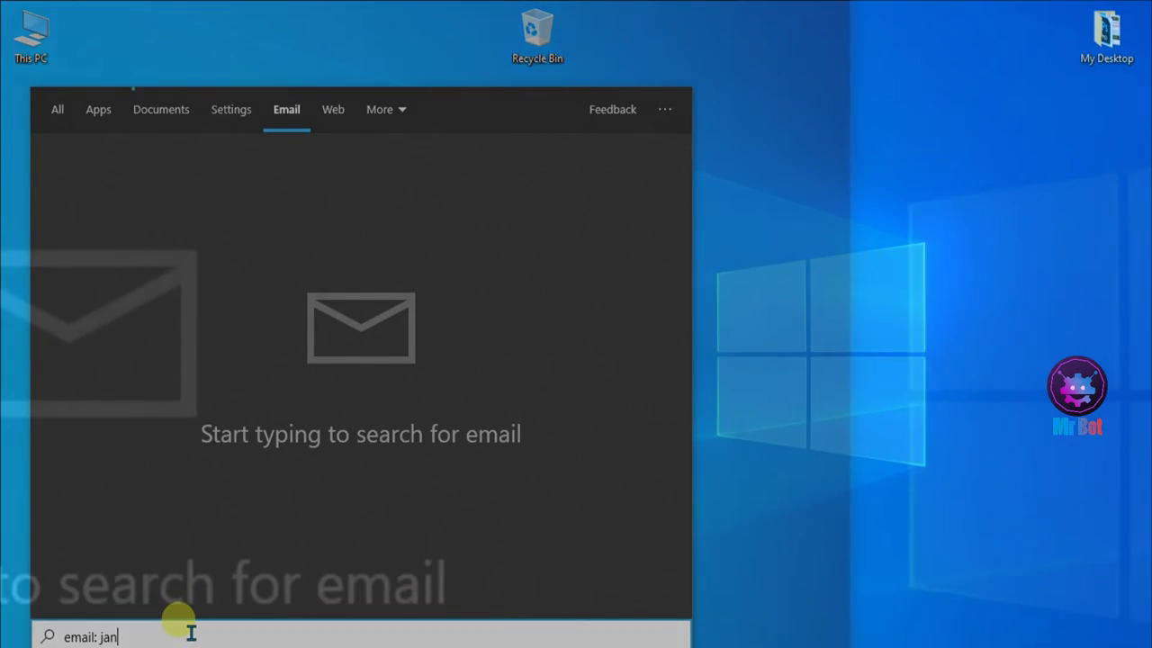
{"action": "type", "text": "n"}
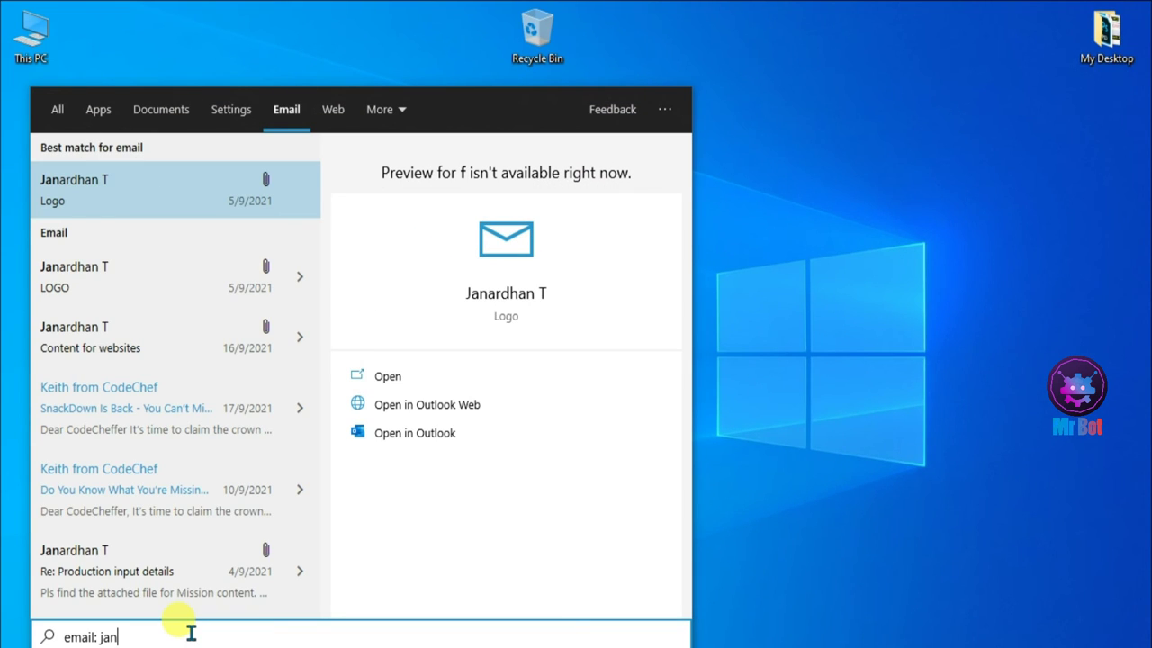
Step: Complete the sender's first name after the "email:" prefix to narrow the email search
{"action": "type", "text": "ardhan"}
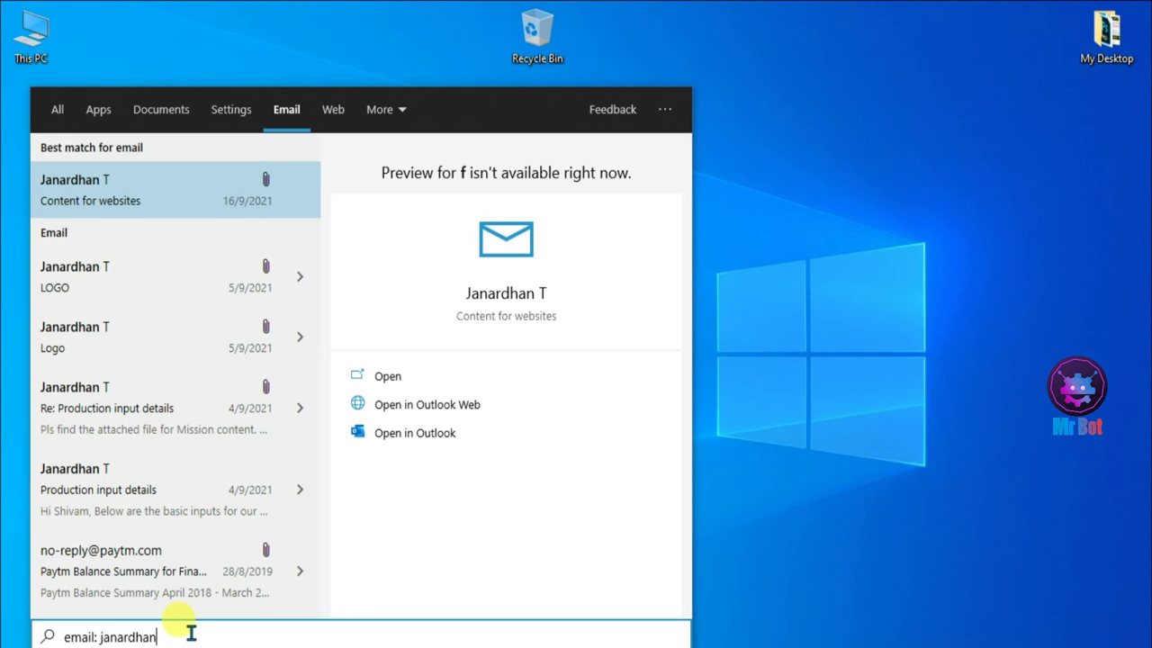
Step: Clear the email query from Windows Search and close the search window
{"action": "key", "text": "BackSpace"}
{"action": "key", "text": "BackSpace"}
{"action": "key", "text": "BackSpace"}
{"action": "key", "text": "BackSpace"}
{"action": "key", "text": "BackSpace"}
{"action": "key", "text": "BackSpace"}
{"action": "key", "text": "BackSpace"}
{"action": "key", "text": "BackSpace"}
{"action": "key", "text": "BackSpace"}
{"action": "key", "text": "BackSpace"}
{"action": "key", "text": "BackSpace"}
{"action": "key", "text": "BackSpace"}
{"action": "key", "text": "BackSpace"}
{"action": "key", "text": "BackSpace"}
{"action": "key", "text": "BackSpace"}
{"action": "key", "text": "BackSpace"}
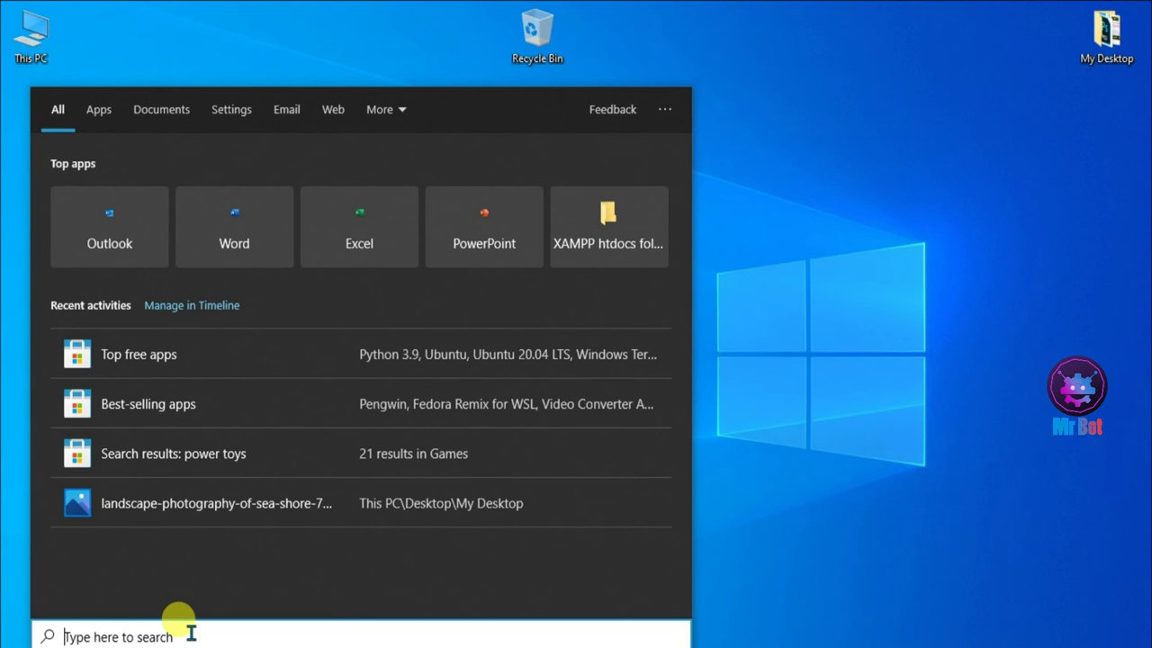
{"action": "left_click", "coordinate": [792, 488]}
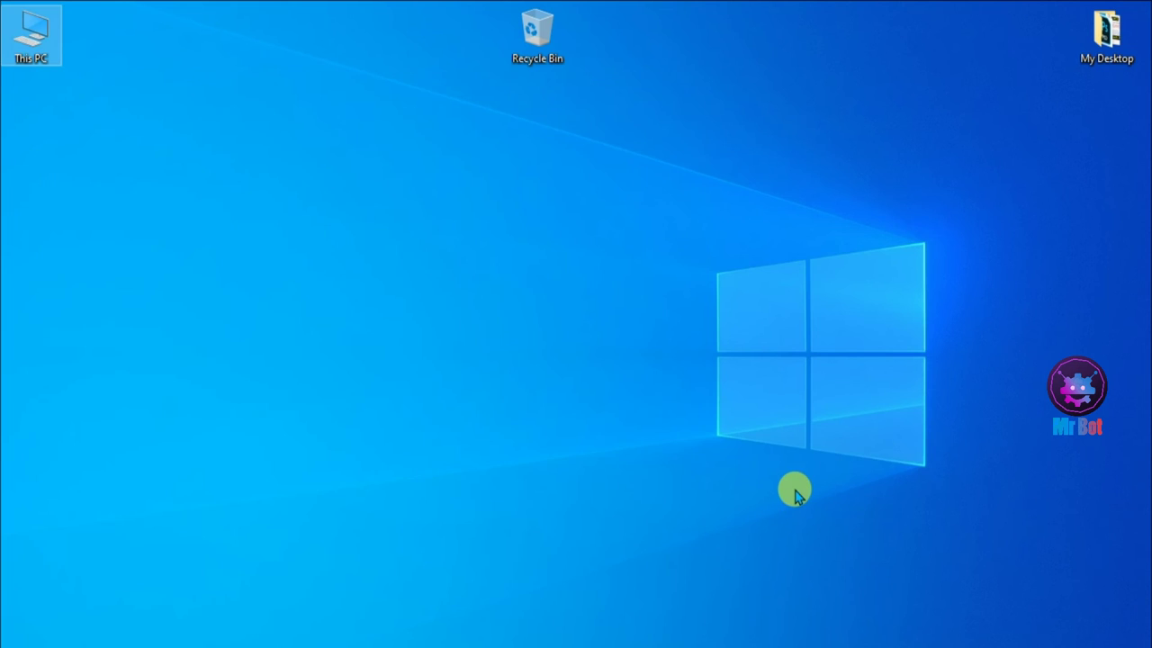
Step: Open This PC to view the drives, and enter "f:\" in Windows Search to list the F: drive's contents
{"action": "double_click", "coordinate": [32, 27]}
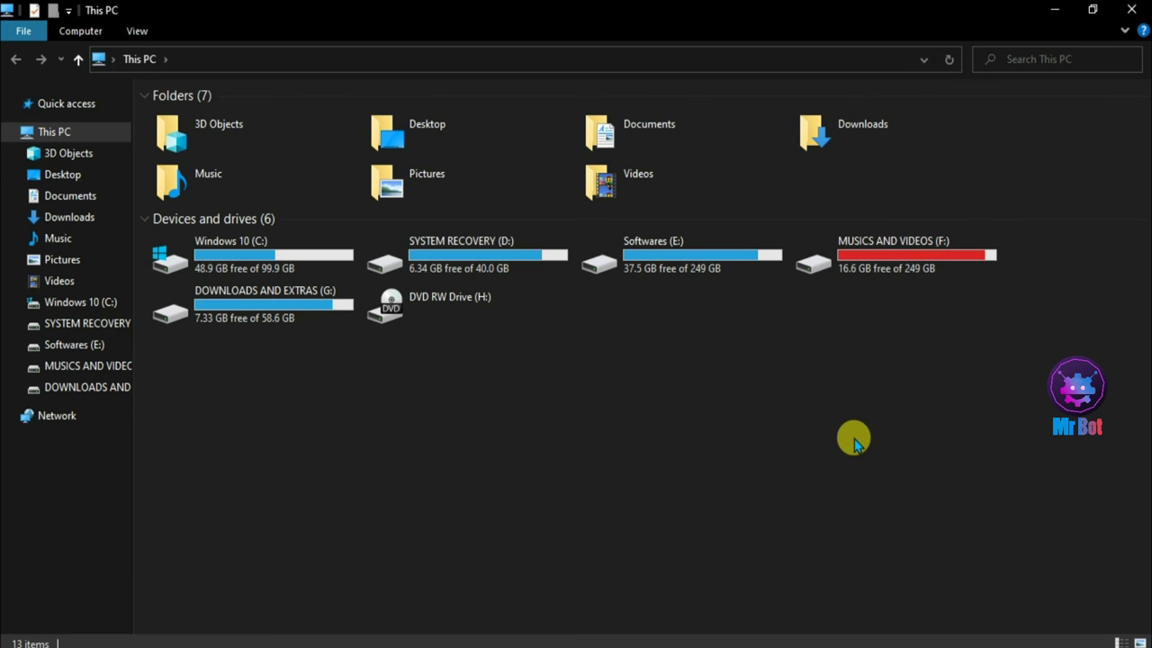
{"action": "key", "text": "super"}
{"action": "type", "text": "f"}
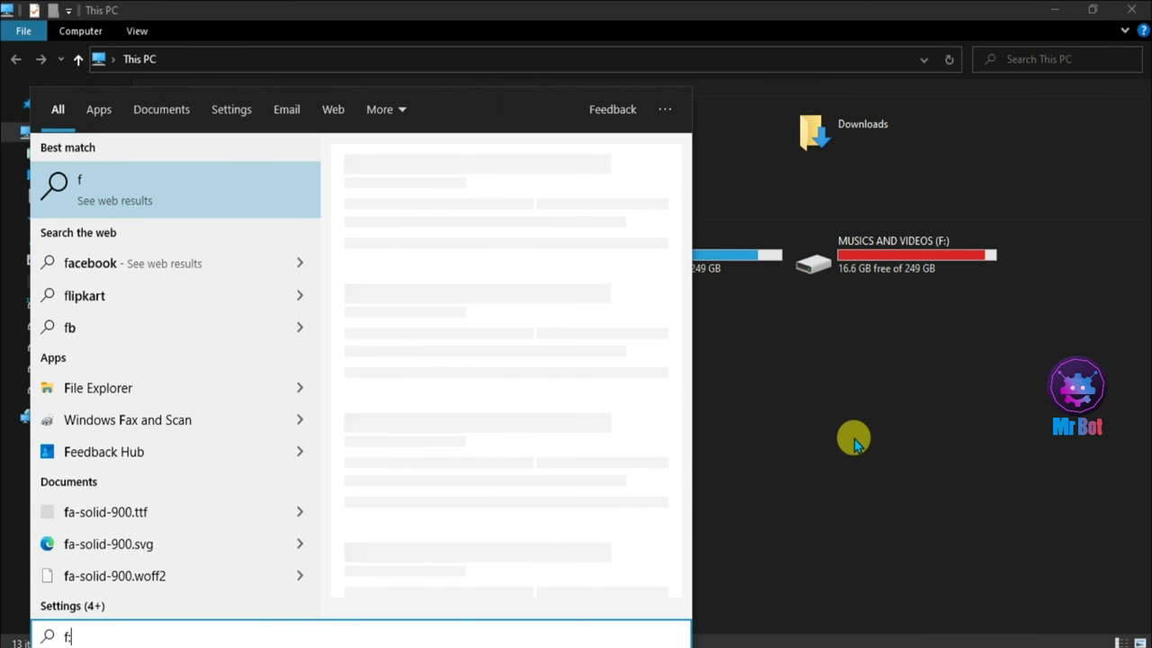
{"action": "type", "text": ":\\"}
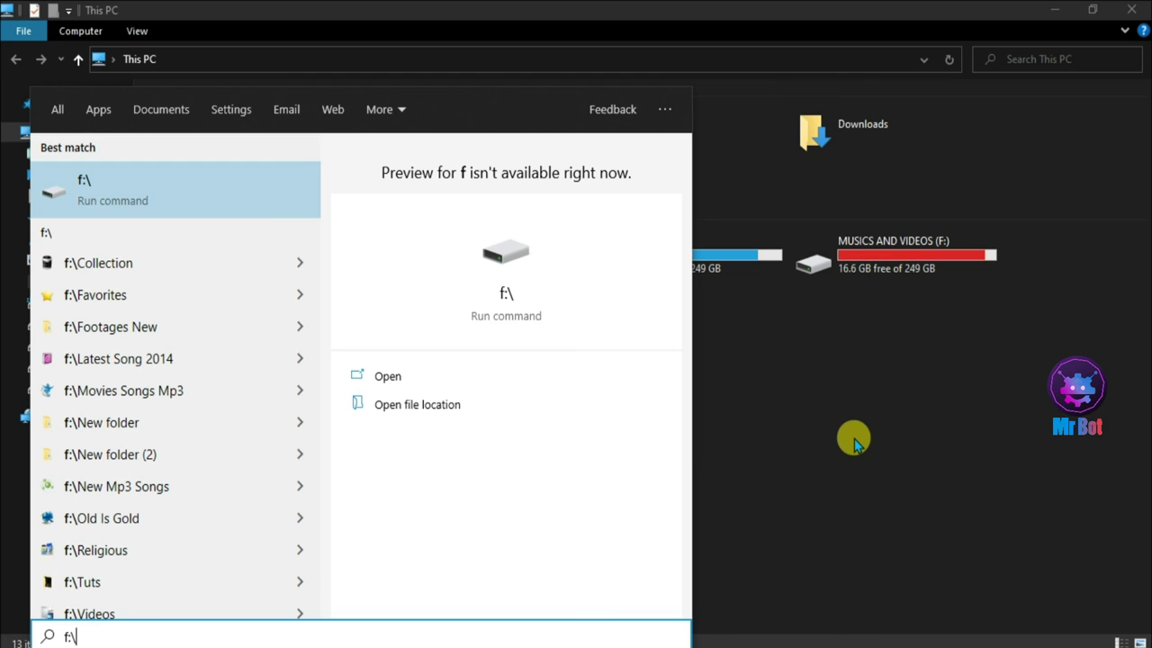
Step: Go through the F: drive's folders in the search results and open f:\Videos in File Explorer
{"action": "key", "text": "Down"}
{"action": "key", "text": "Down"}
{"action": "key", "text": "Down"}
{"action": "key", "text": "Down"}
{"action": "key", "text": "Down"}
{"action": "key", "text": "Down"}
{"action": "key", "text": "Down"}
{"action": "key", "text": "Down"}
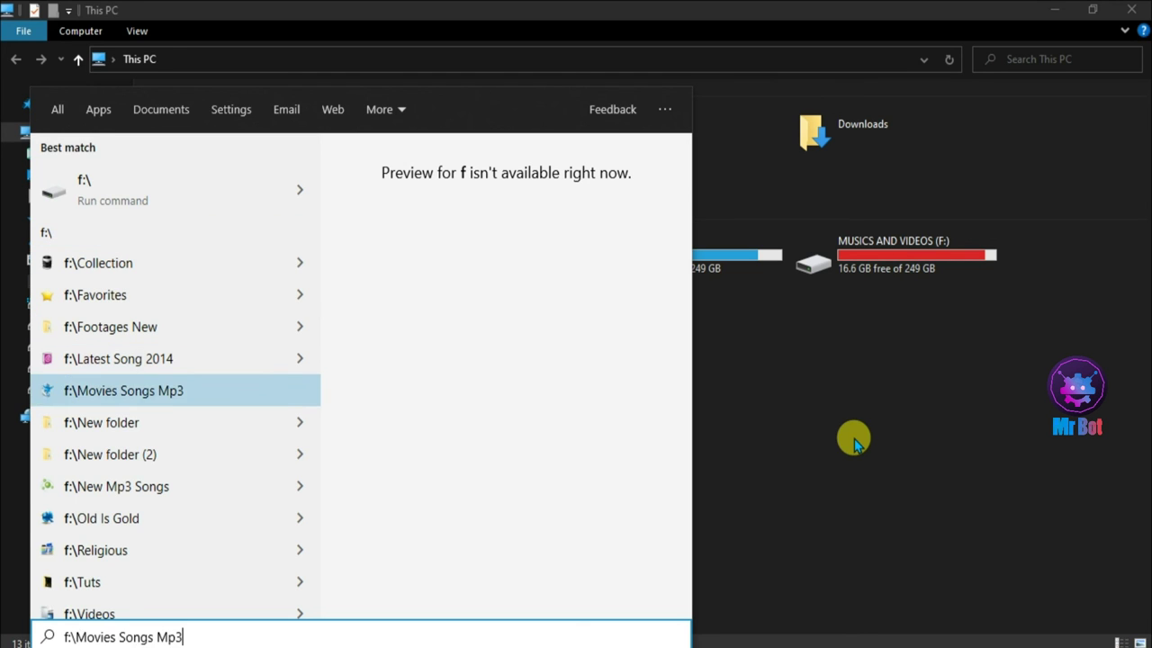
{"action": "key", "text": "Down"}
{"action": "key", "text": "Down"}
{"action": "key", "text": "Down"}
{"action": "key", "text": "Down"}
{"action": "key", "text": "Down"}
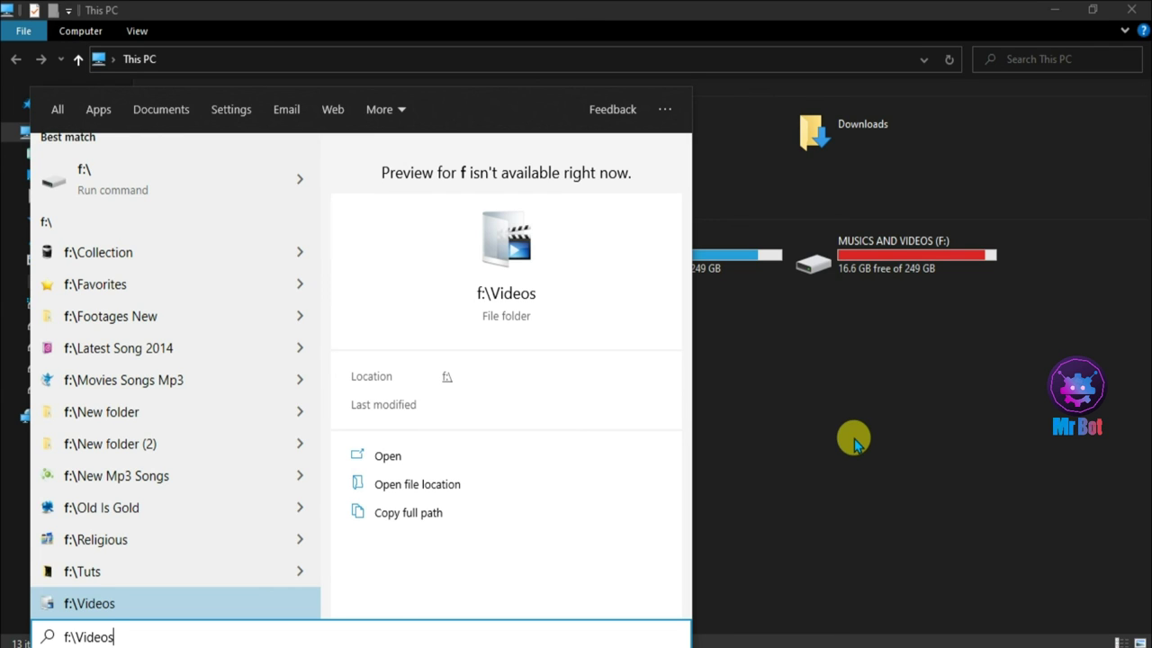
{"action": "key", "text": "Return"}
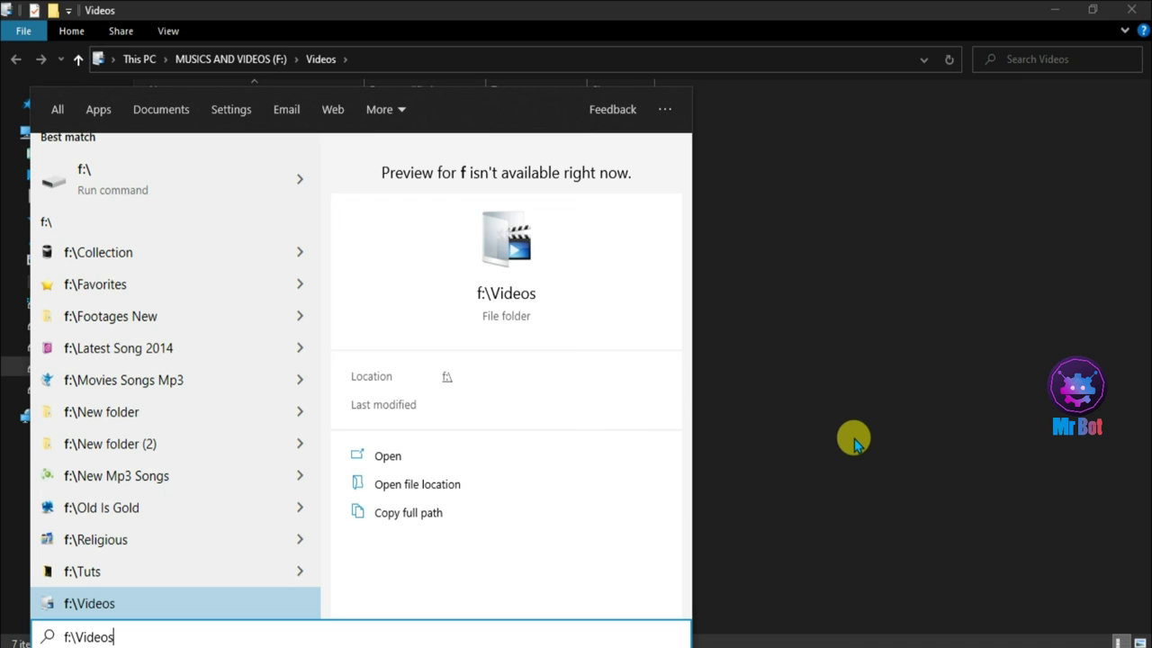
Step: Extend the search path to "f:\Videos\" and select the Videos 2018 subfolder among its contents
{"action": "type", "text": "\\"}
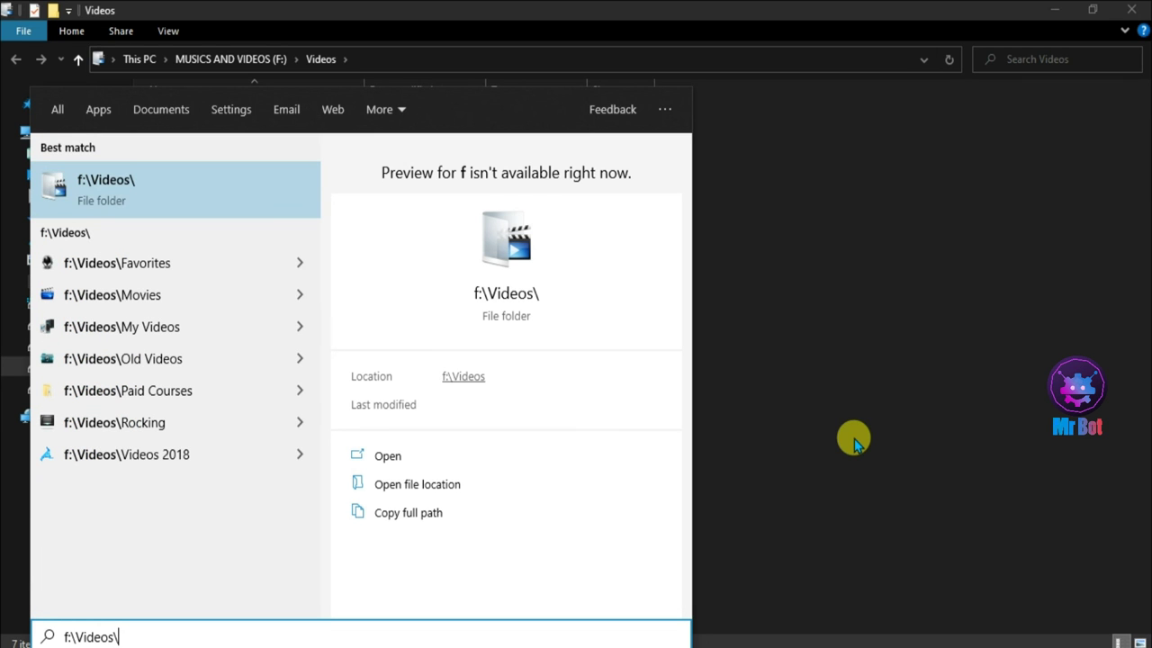
{"action": "key", "text": "Down"}
{"action": "key", "text": "Down"}
{"action": "key", "text": "Down"}
{"action": "key", "text": "Down"}
{"action": "key", "text": "Down"}
{"action": "key", "text": "Down"}
{"action": "key", "text": "Down"}
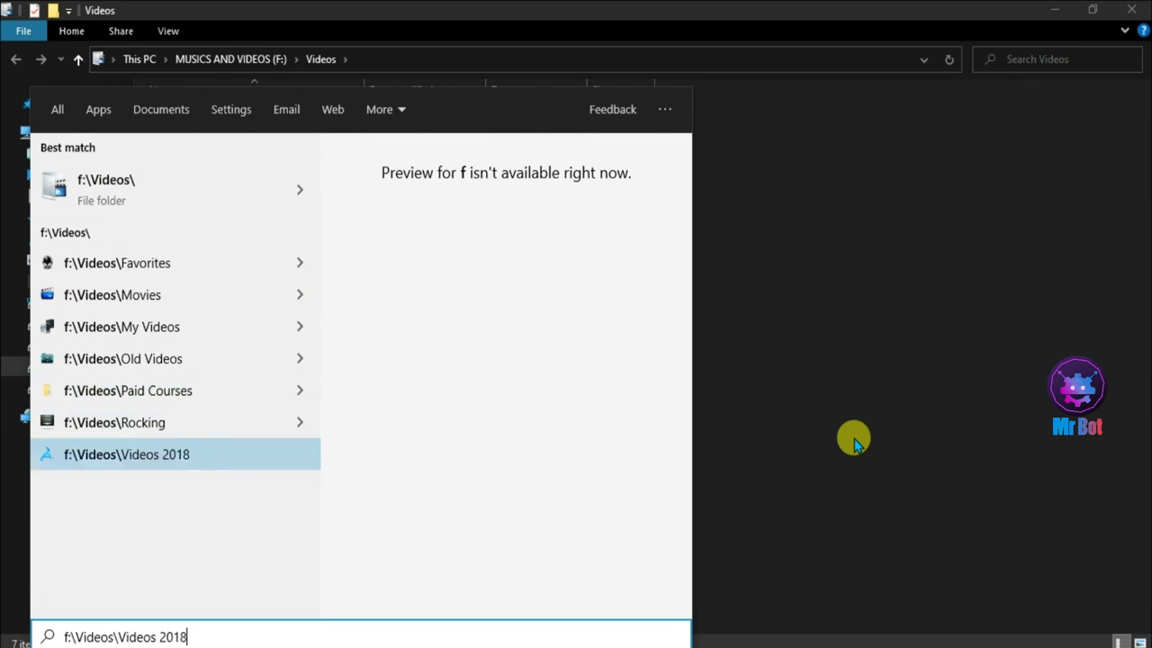
Step: Extend the search path to "f:\Videos\Videos 2018\" and browse its video files down to the third one
{"action": "type", "text": "\\"}
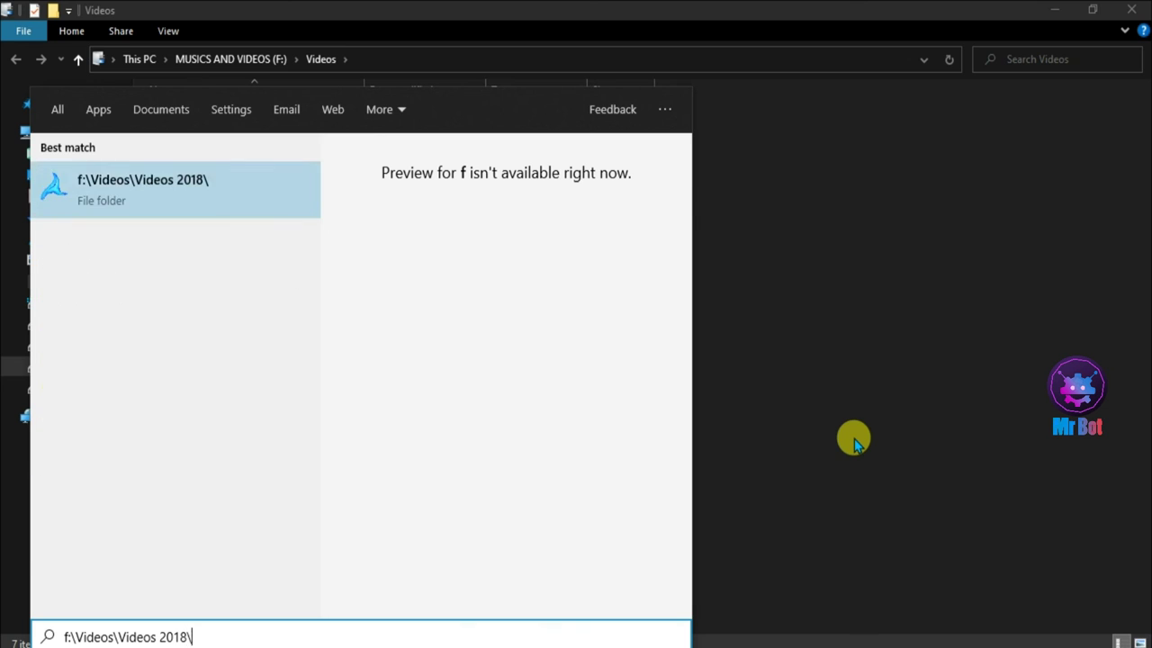
{"action": "key", "text": "Down"}
{"action": "key", "text": "Down"}
{"action": "key", "text": "Down"}
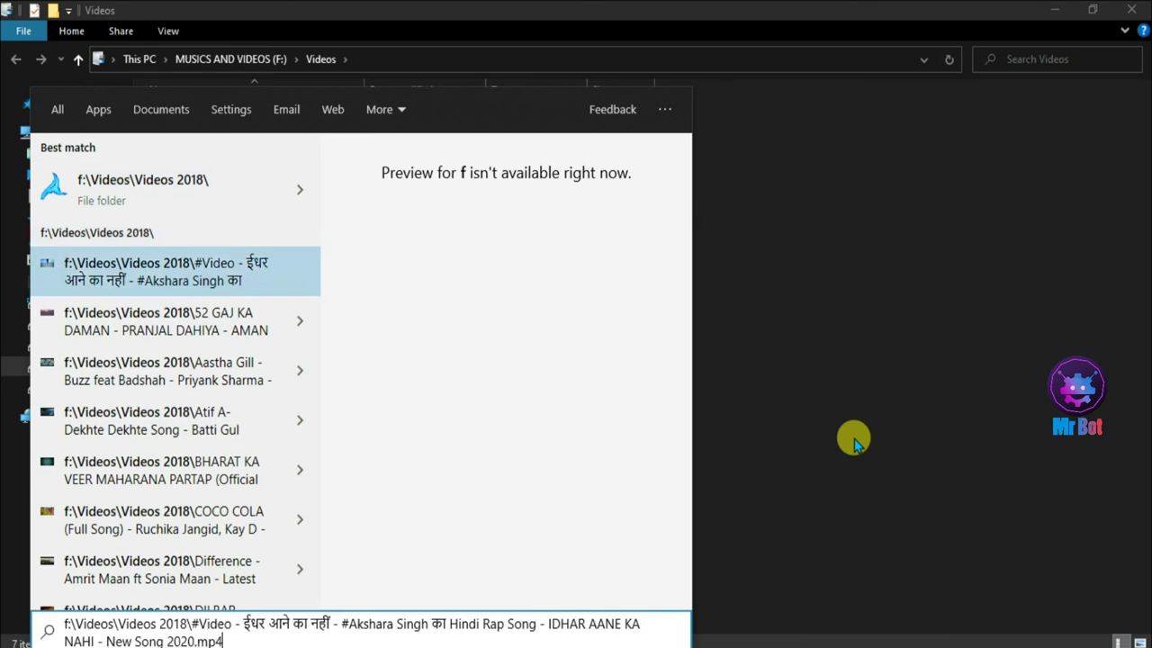
{"action": "key", "text": "Tab"}
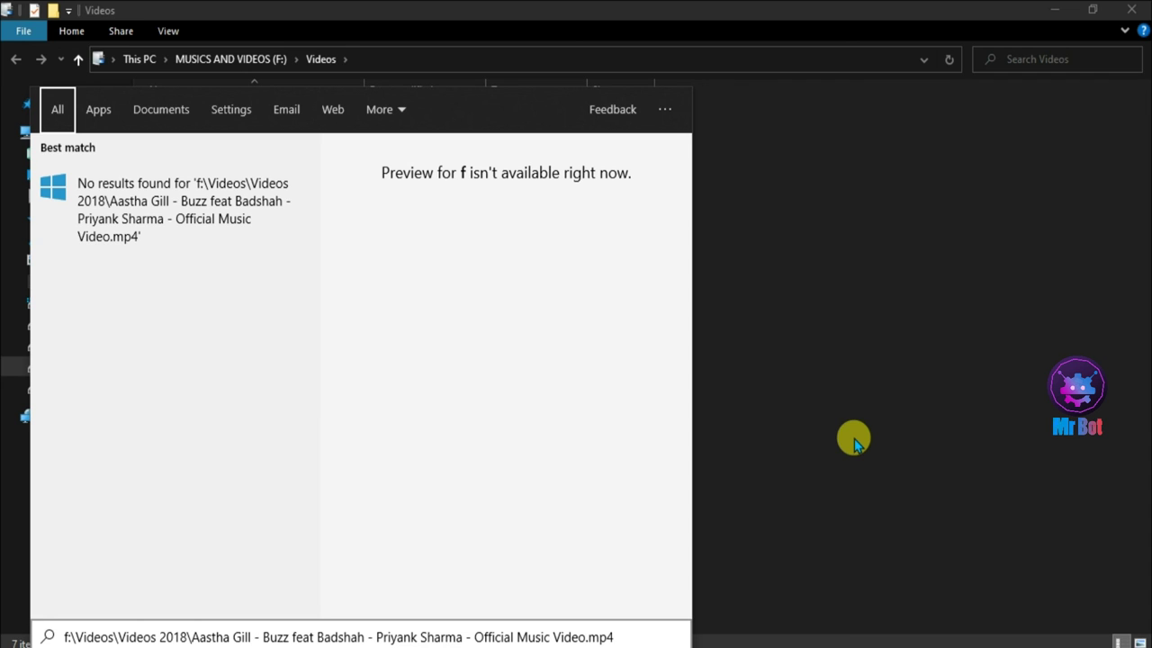
Step: Close Windows Search and both open File Explorer windows to return to the desktop
{"action": "key", "text": "Escape"}
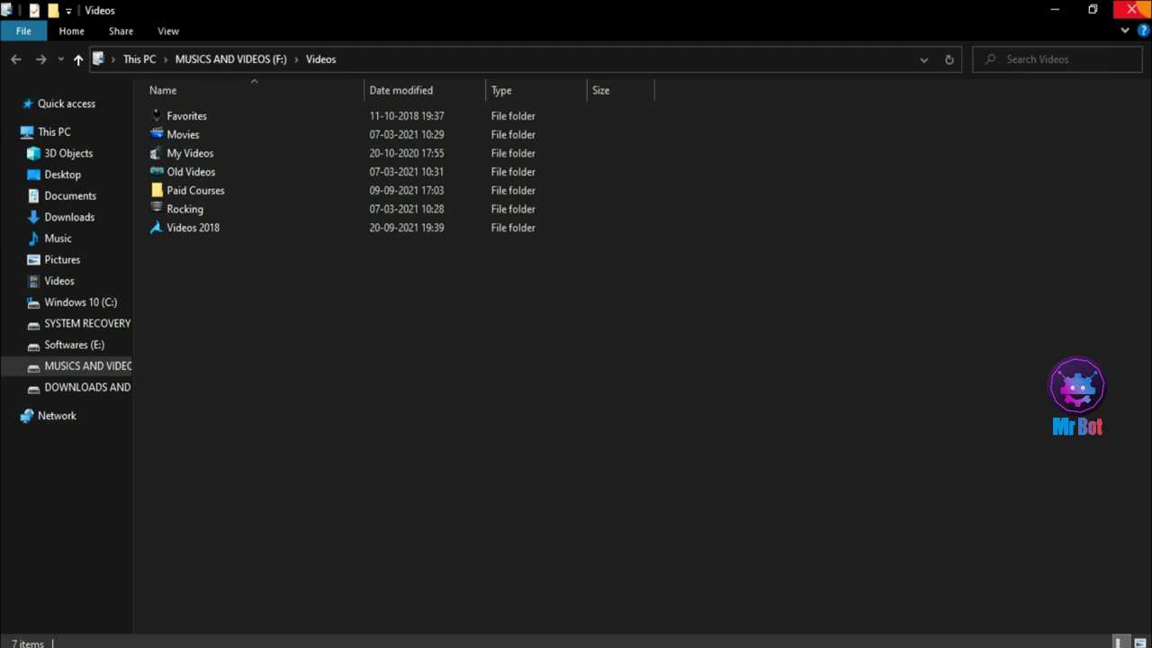
{"action": "left_click", "coordinate": [1131, 9]}
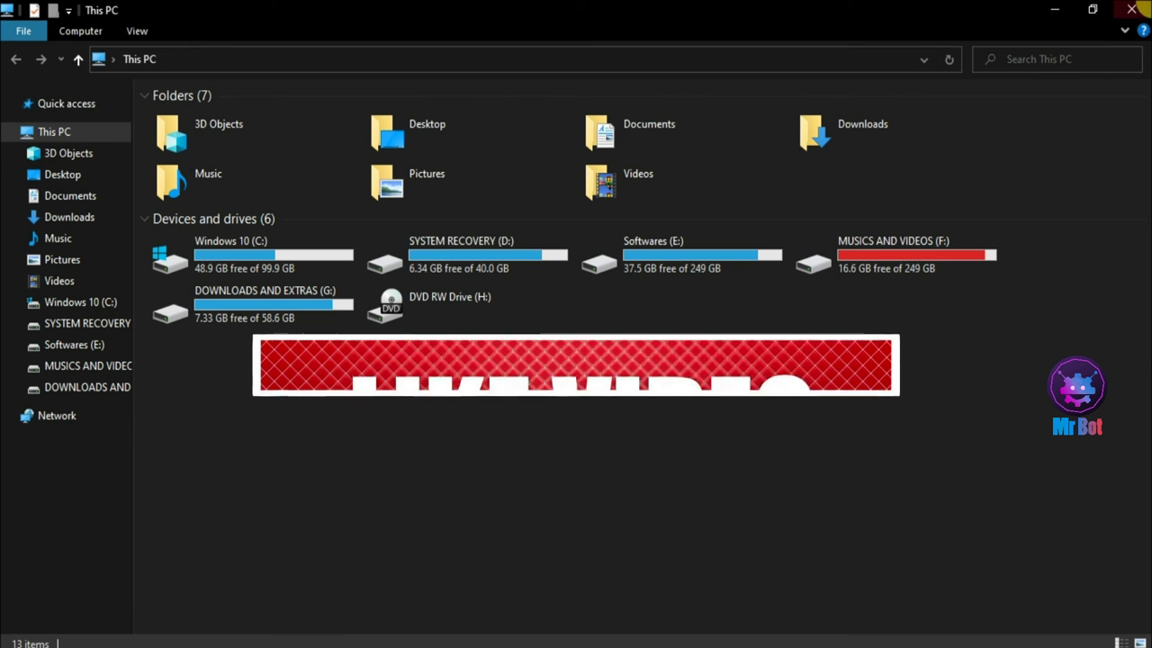
{"action": "left_click", "coordinate": [1132, 9]}
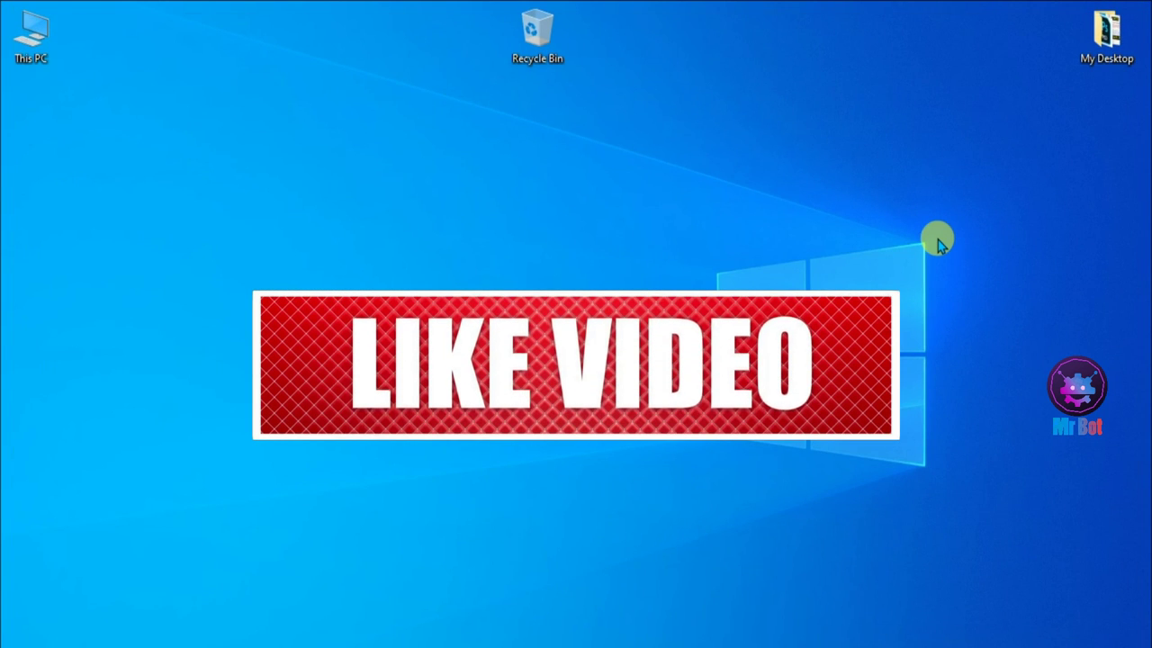